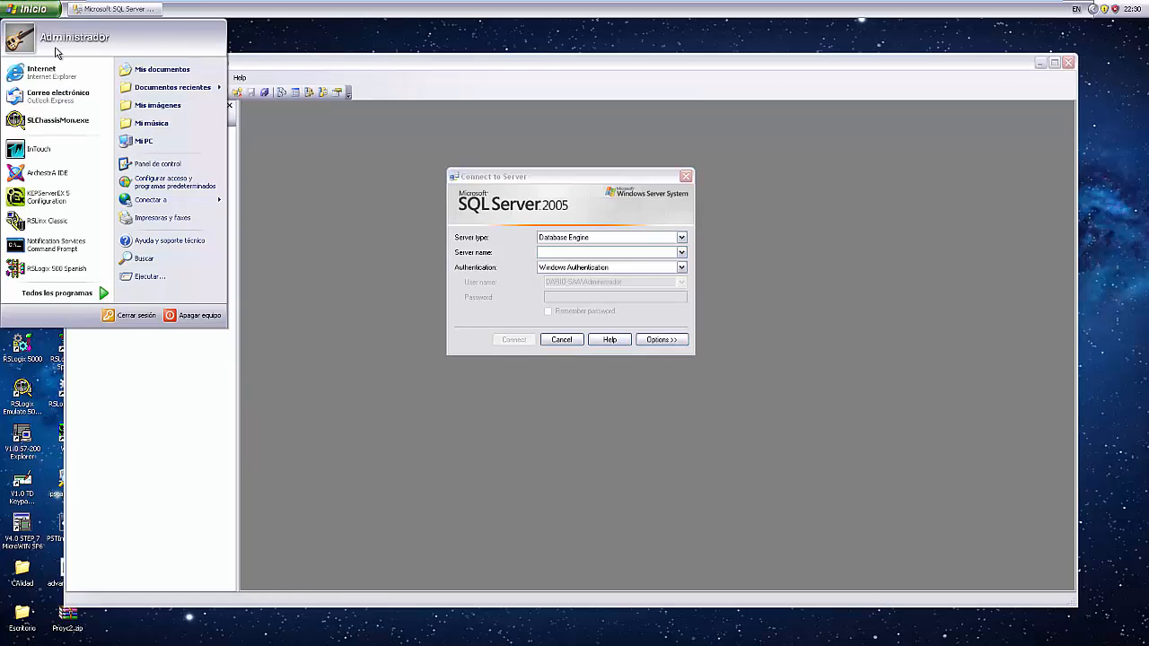
Copy the full computer name from the Nombre de equipo page of the system properties.
right_click(152, 141)
click(179, 238)
click(159, 147)
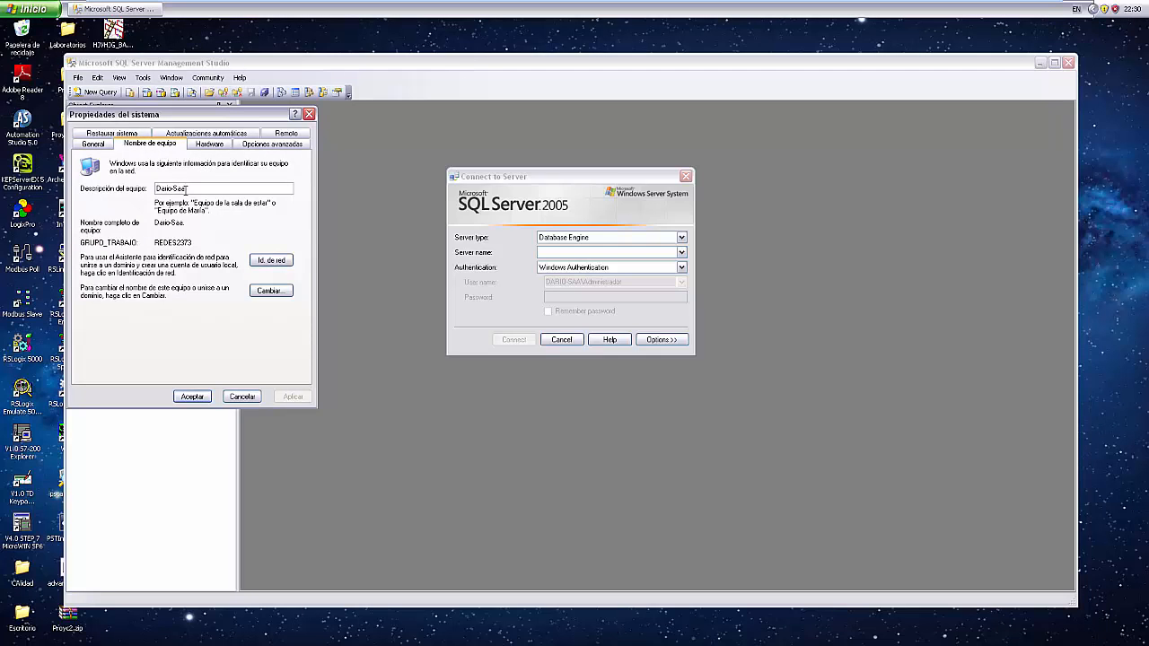
drag(189, 188, 156, 191)
drag(191, 224, 155, 225)
key(ctrl+c)
Enter the copied computer name as the server name and connect to the Database Engine with Windows Authentication.
click(581, 252)
key(ctrl+v)
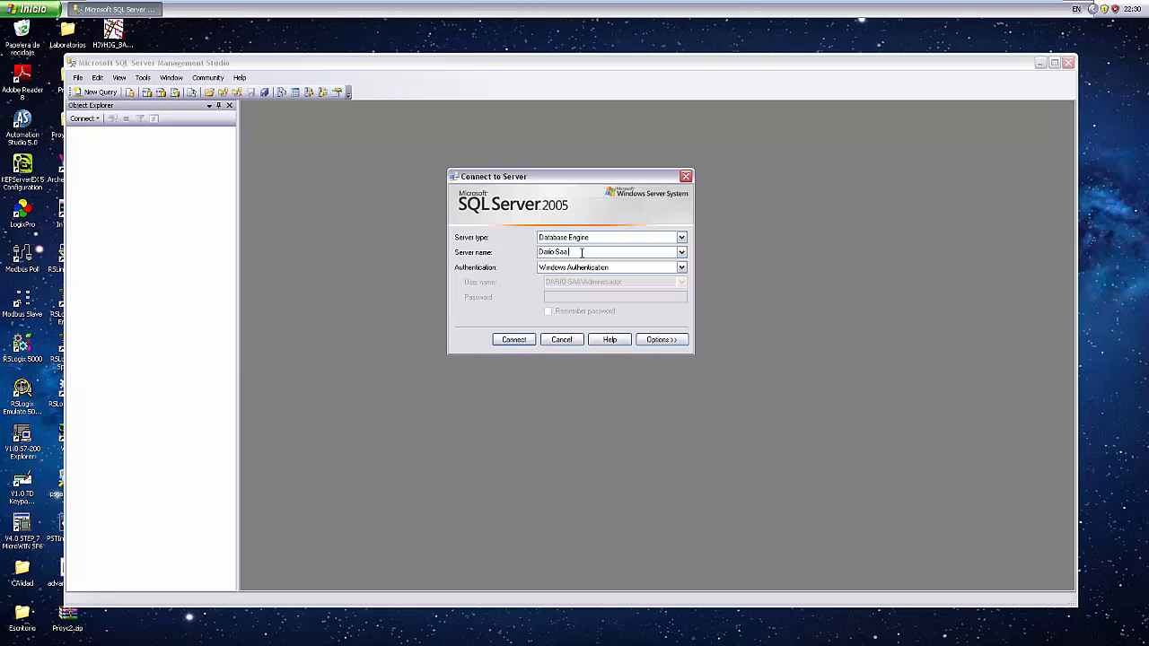
click(513, 339)
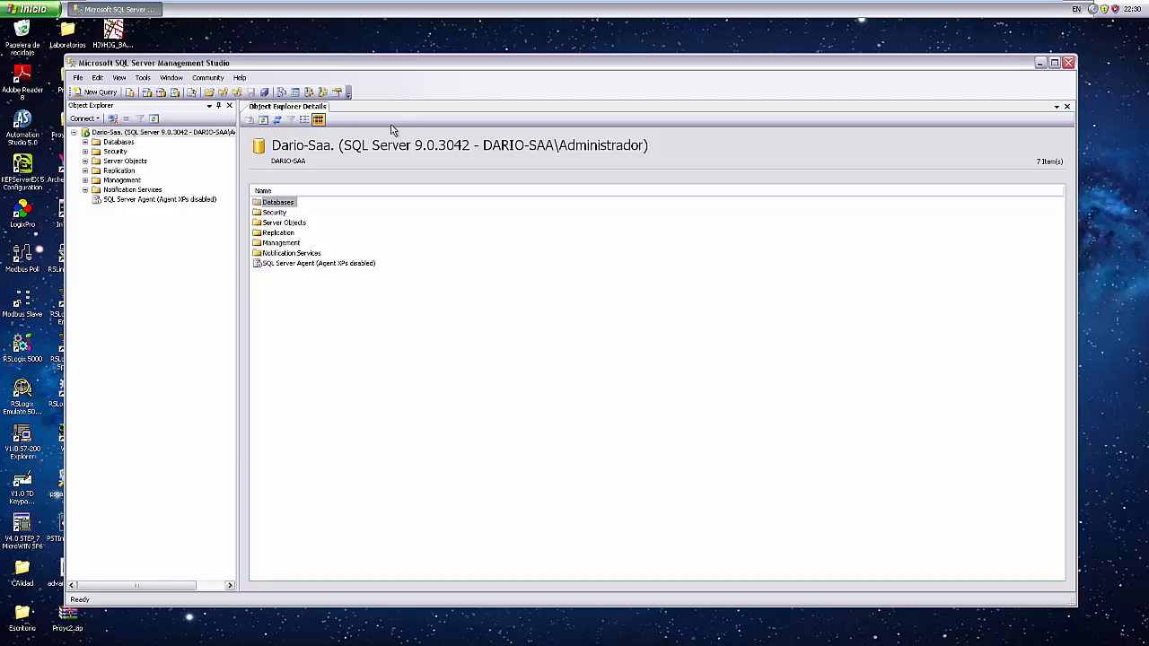
Create a new database named Tutorial on the connected server, keeping the default owner and file settings.
click(401, 311)
click(85, 143)
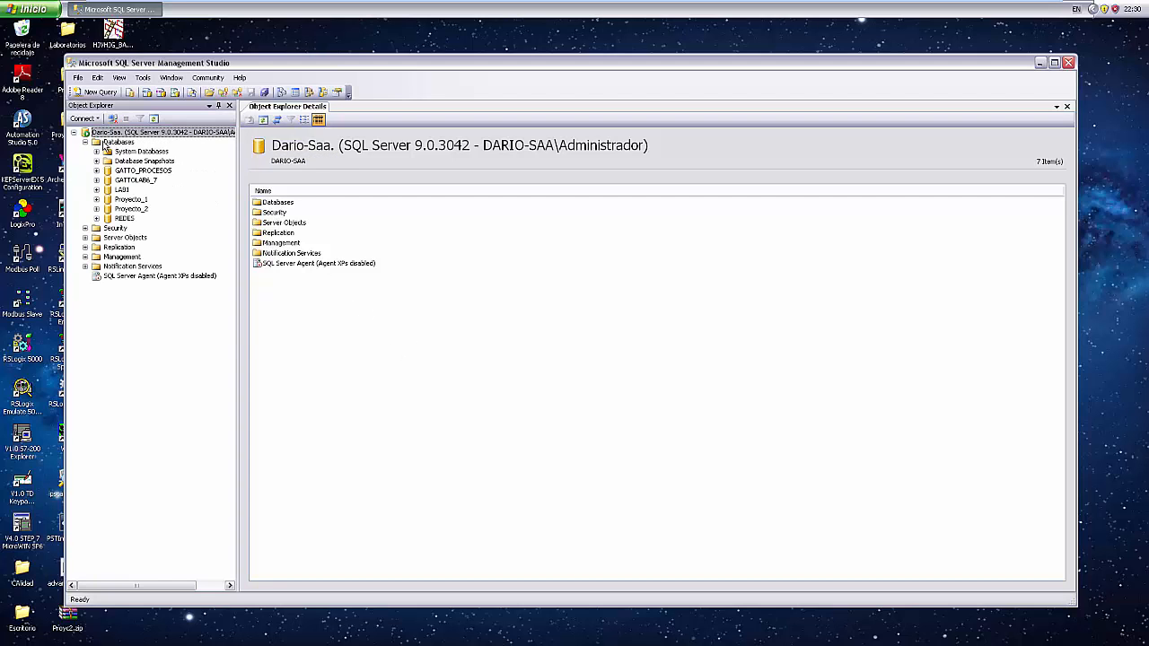
right_click(115, 144)
click(139, 152)
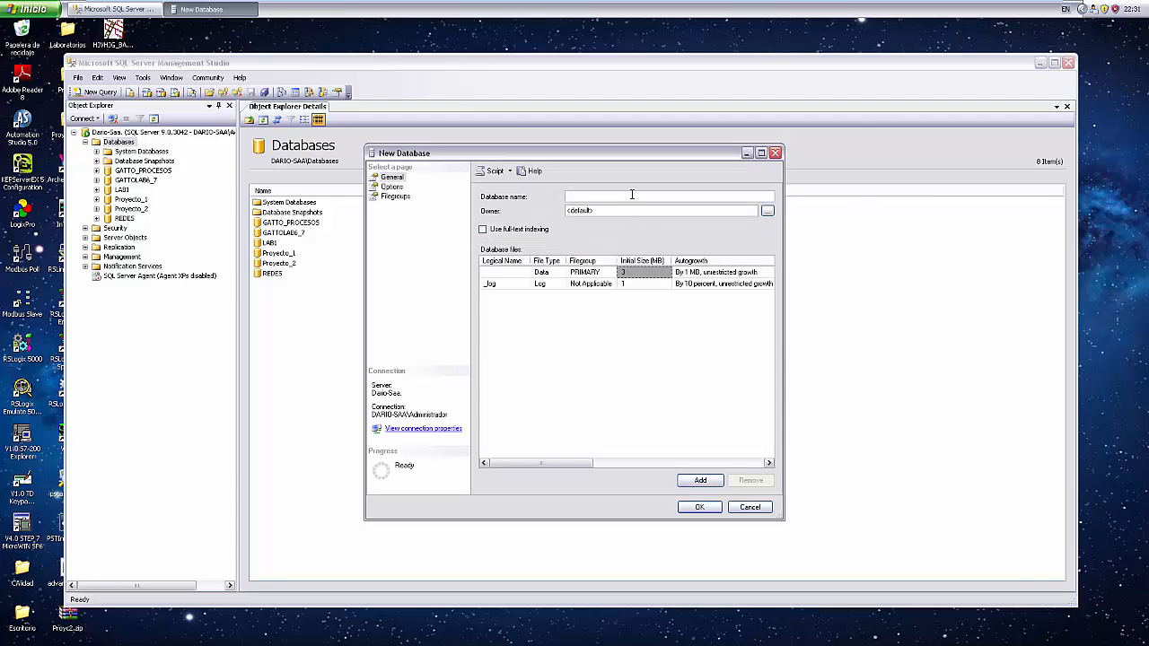
text(Tutorial)
key(BackSpace)
key(BackSpace)
key(BackSpace)
key(BackSpace)
text(rial)
click(706, 511)
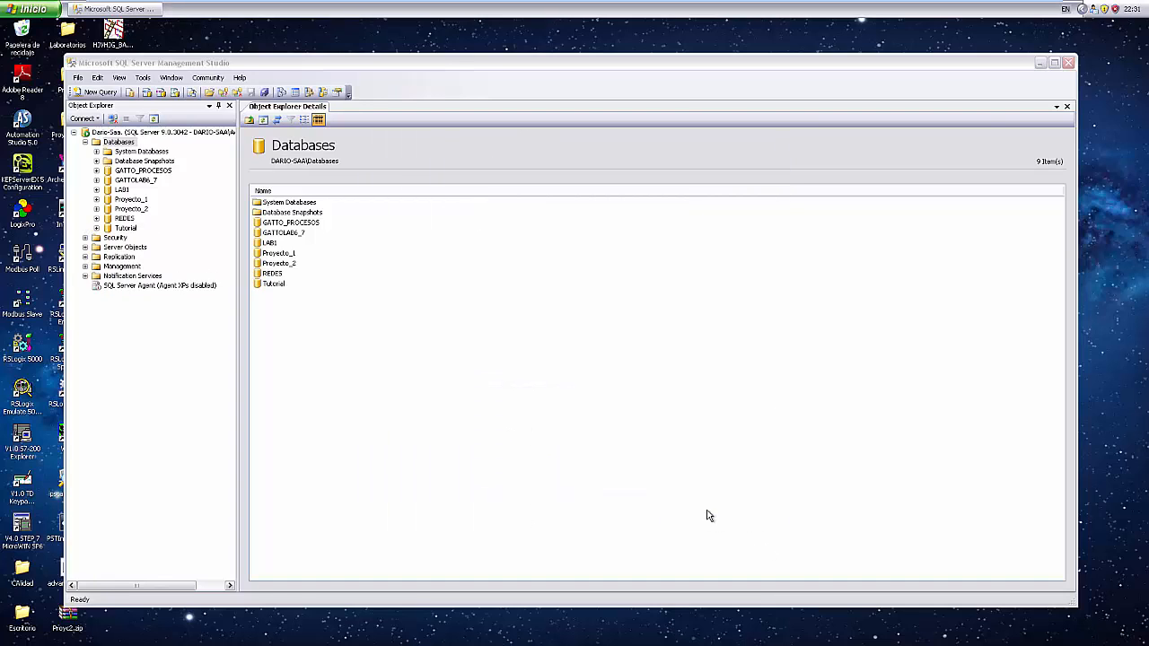
Expand the Tutorial database and start a new table in its Tables folder.
click(272, 283)
click(97, 229)
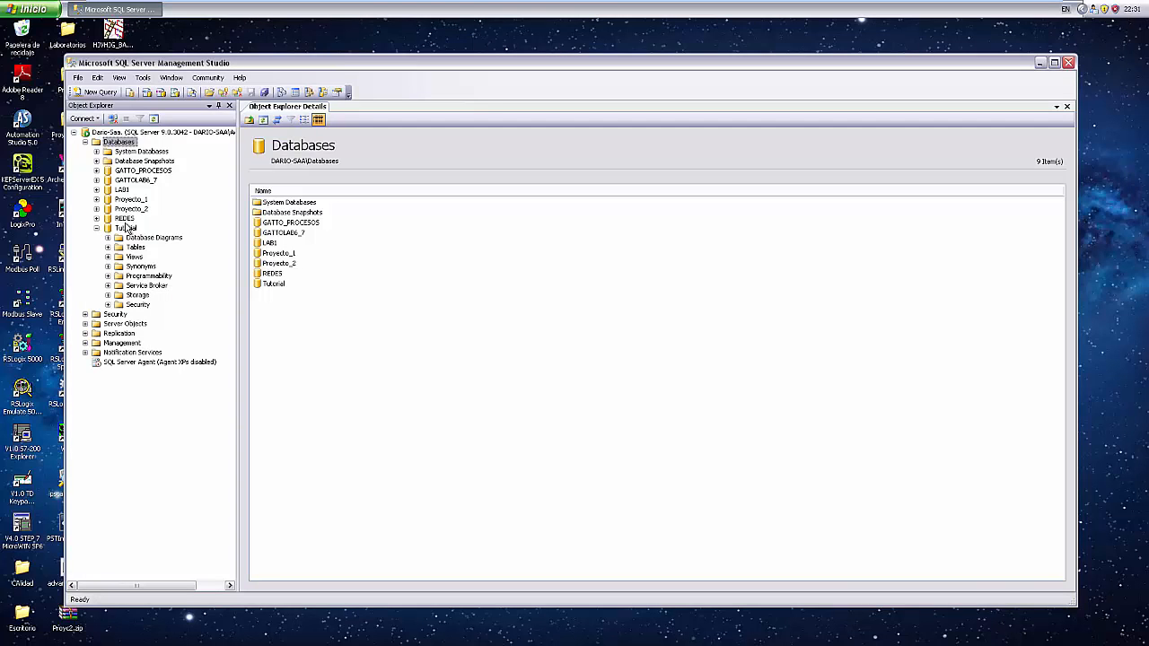
click(125, 219)
click(128, 229)
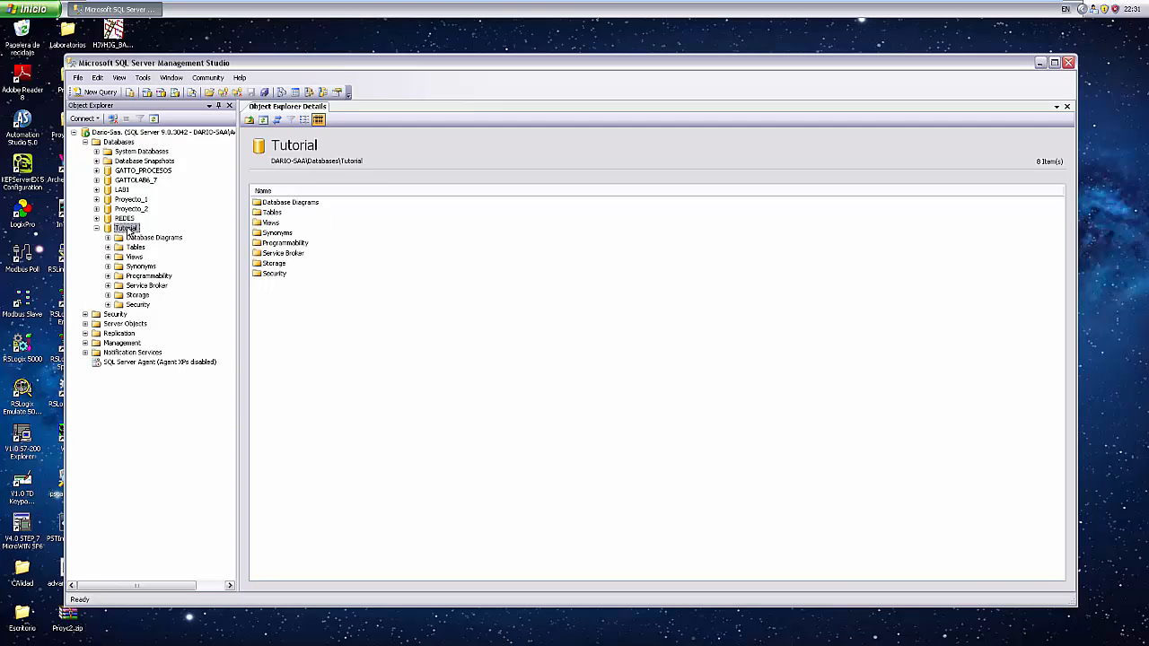
right_click(132, 231)
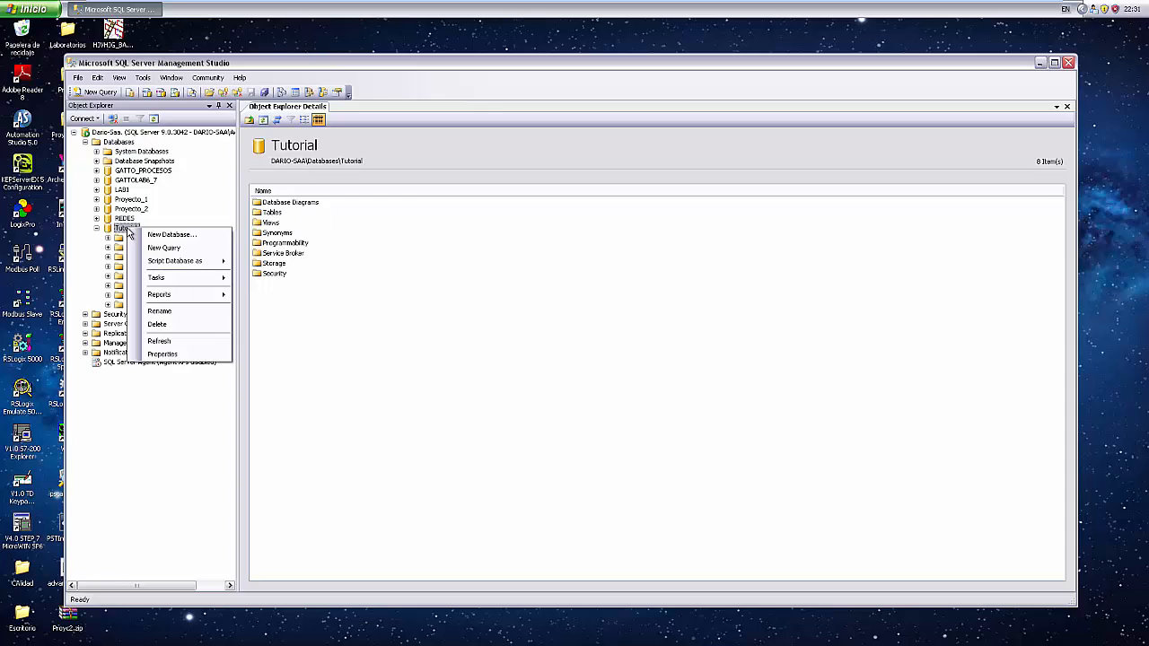
click(392, 312)
click(134, 256)
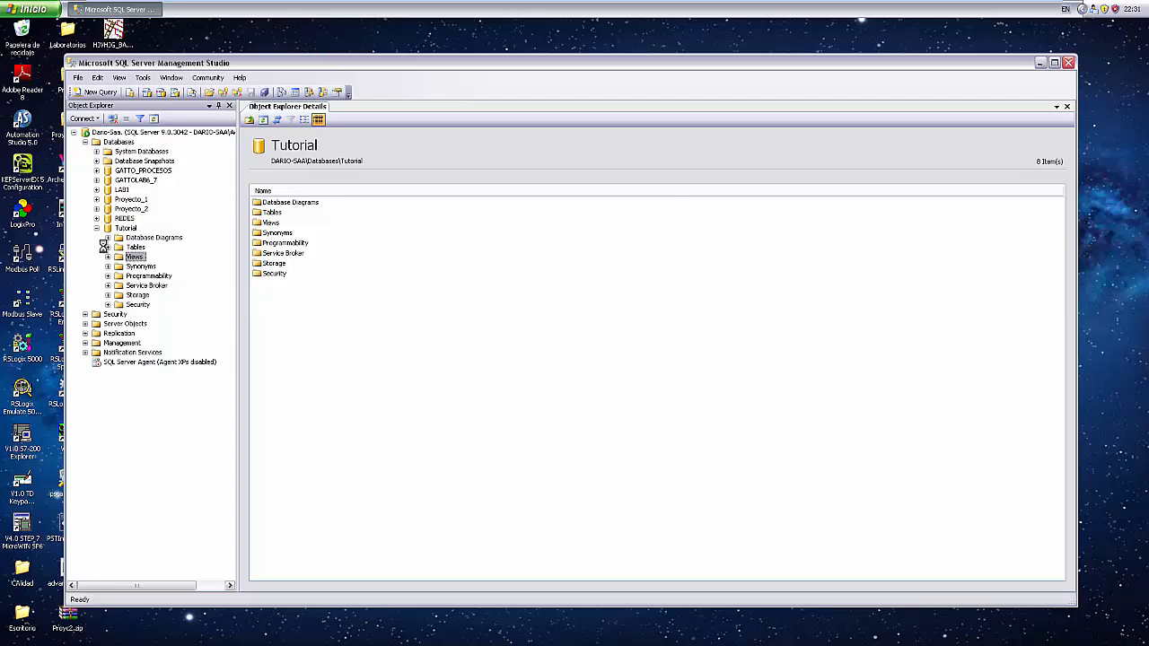
click(108, 247)
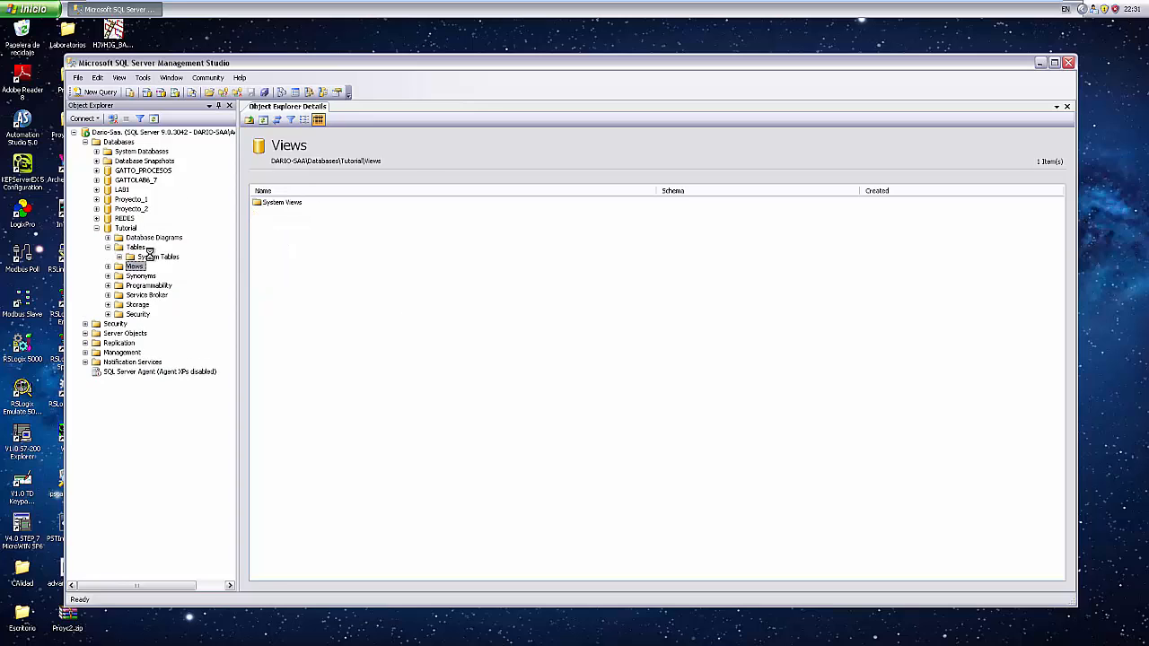
click(144, 257)
right_click(139, 249)
click(155, 256)
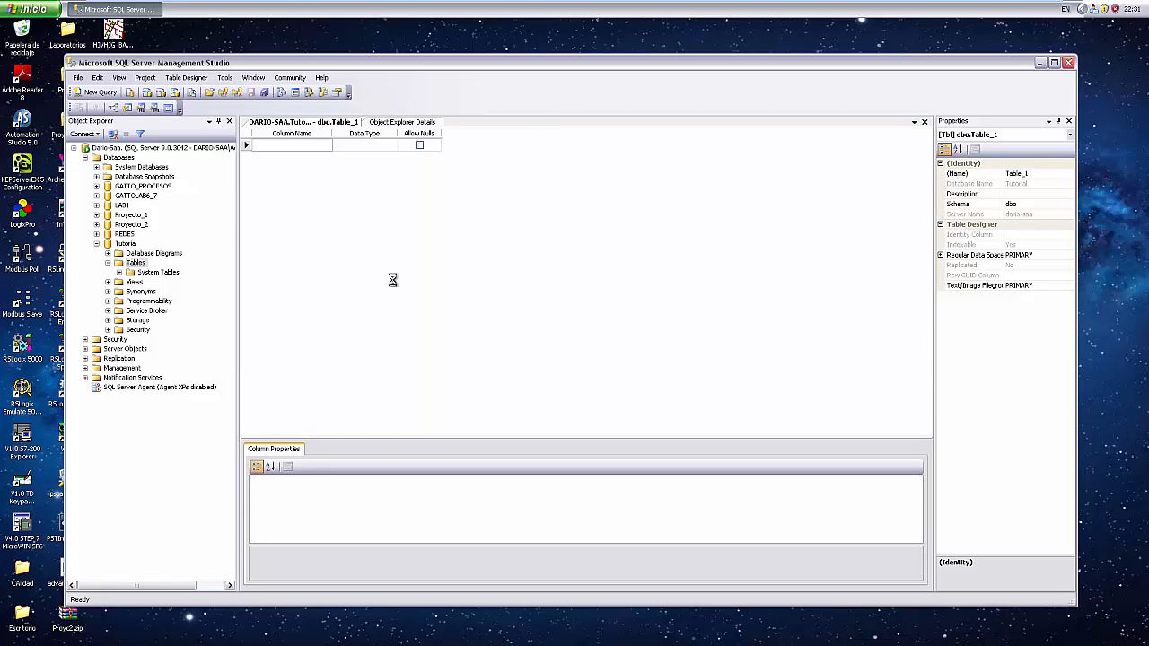
Add a first column Porcentaje_llenado with data type float and disallow nulls.
click(393, 122)
click(290, 122)
click(974, 358)
click(298, 149)
text(Pore)
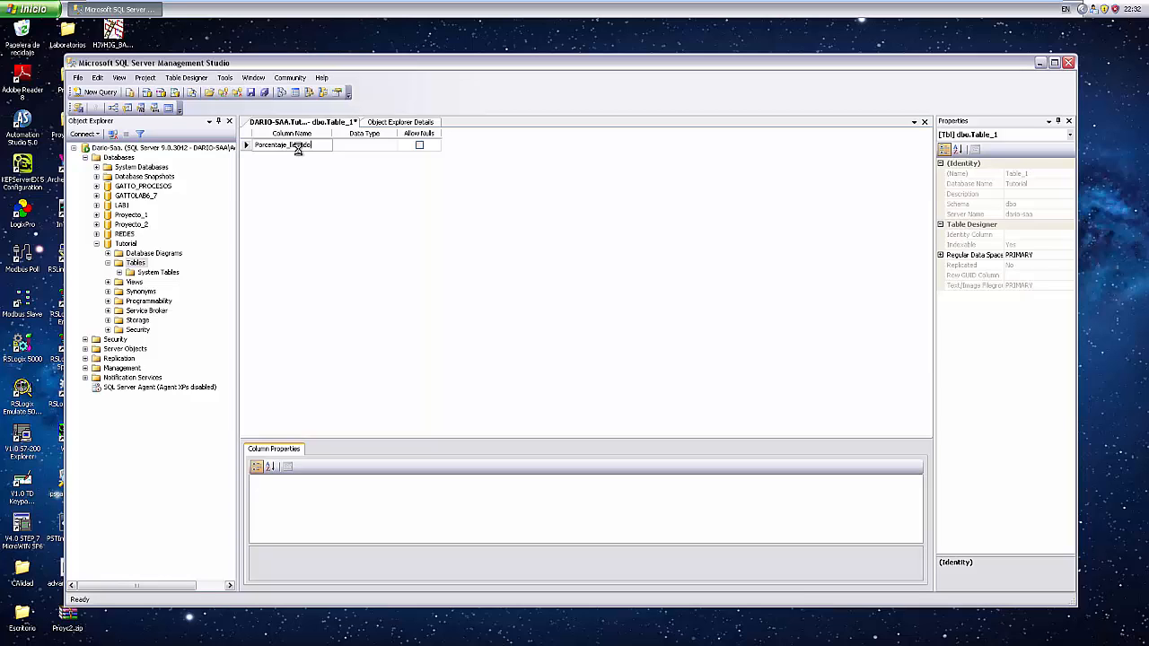
click(374, 145)
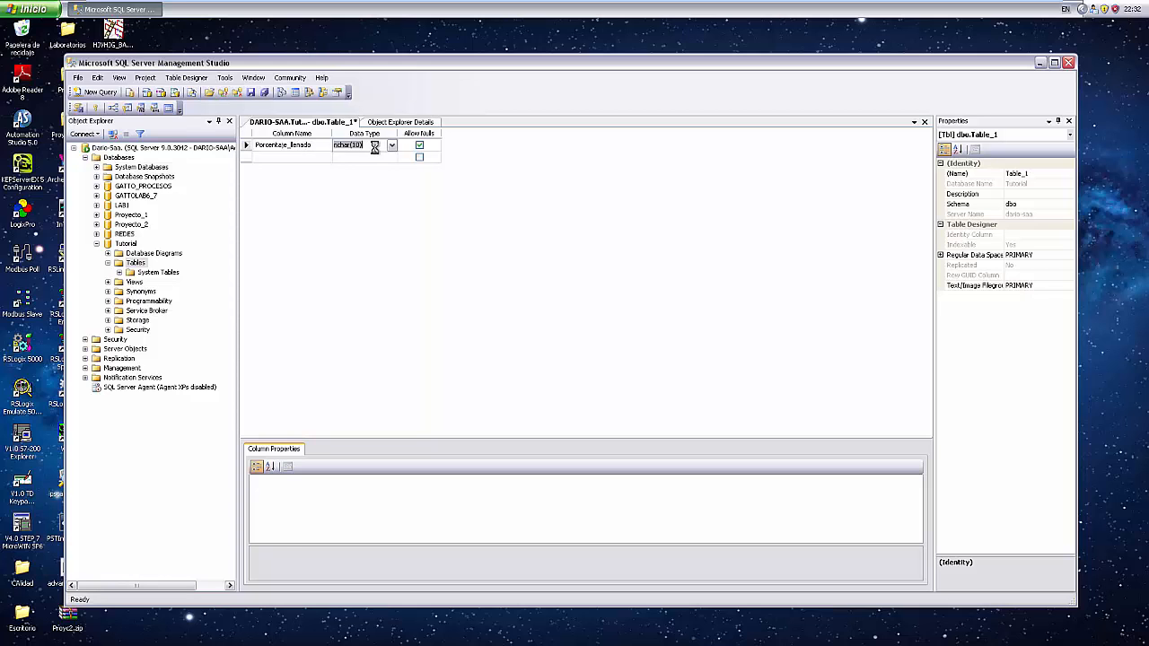
click(390, 145)
scroll(384, 180, up, 3)
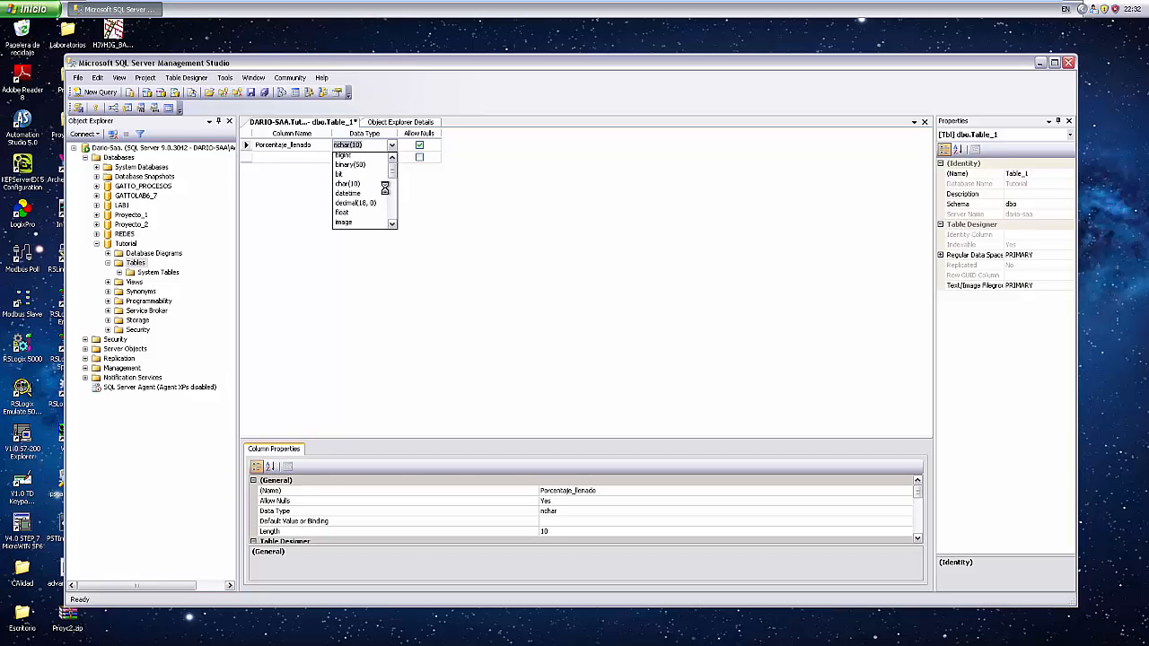
click(369, 215)
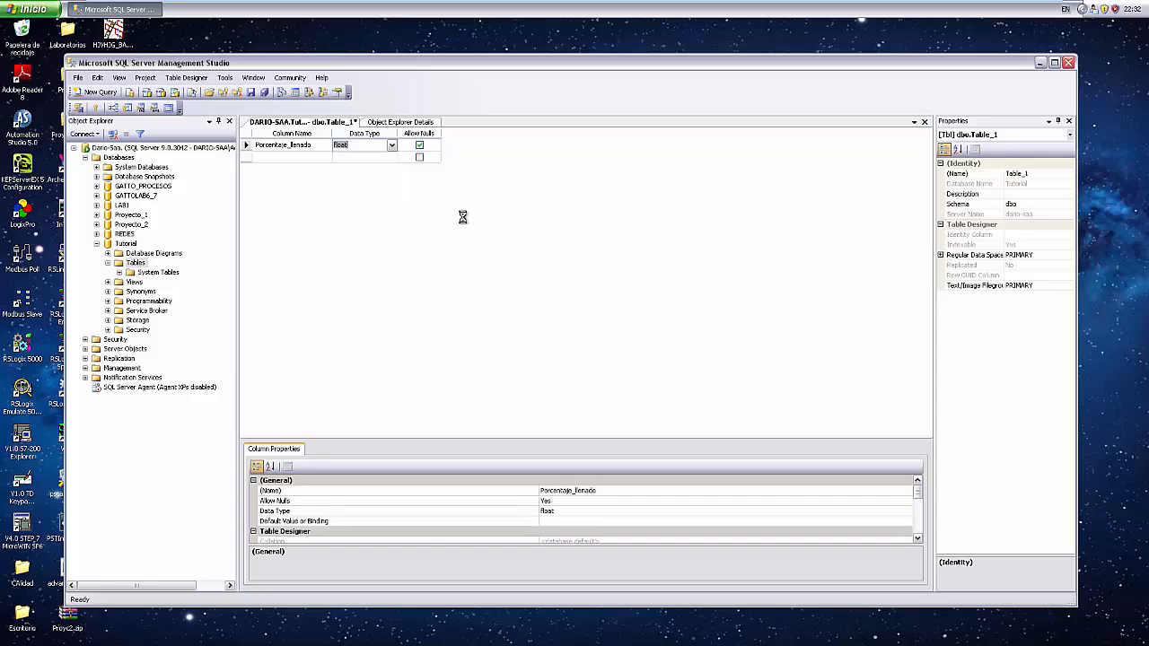
click(417, 144)
Add a second column Porcentaje_Actual with data type float and disallow nulls.
click(275, 157)
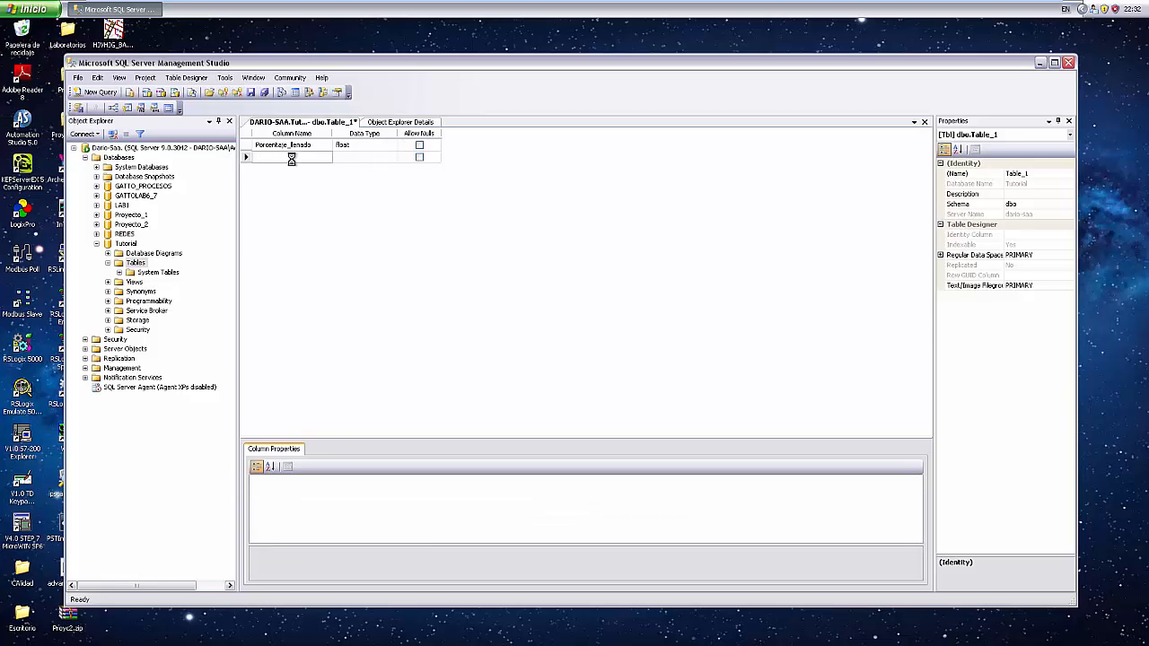
text(P)
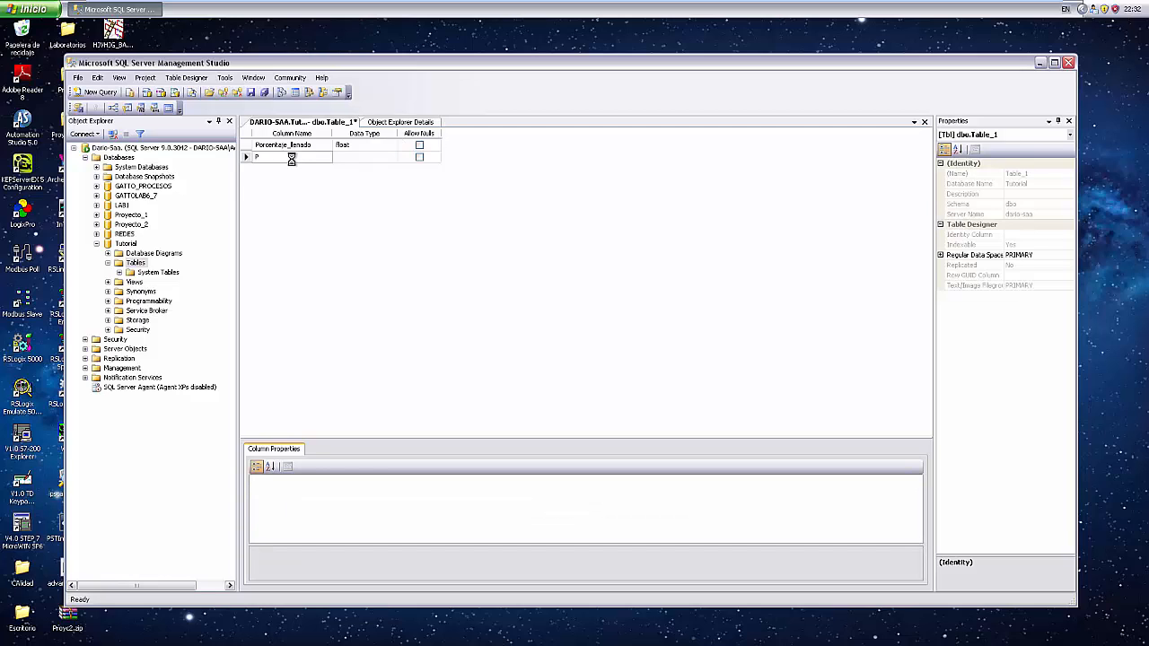
text(rom)
text(entaje_Actual)
click(378, 158)
click(391, 157)
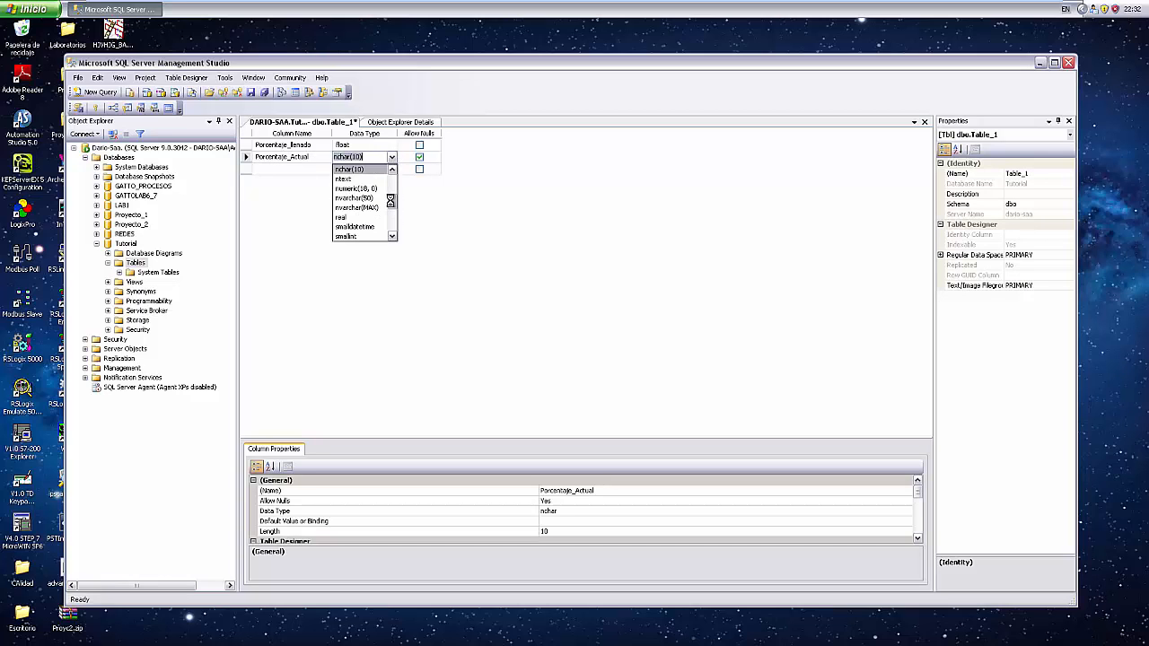
drag(392, 205, 392, 181)
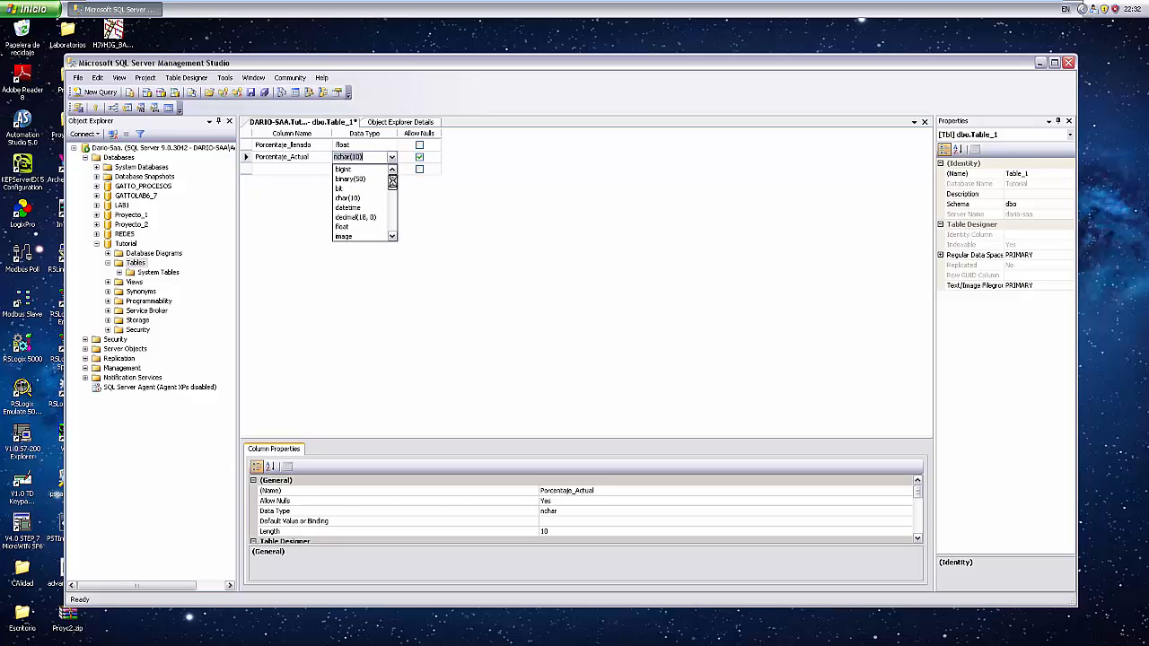
click(345, 226)
click(419, 158)
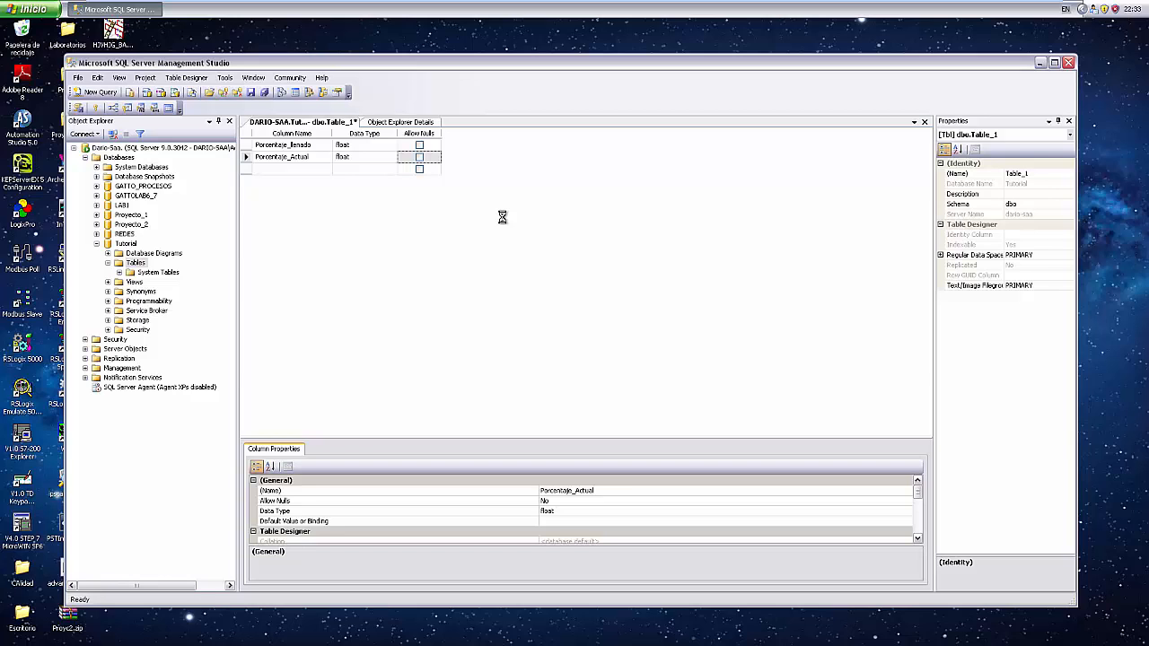
Add a third column indetificador with data type int and disallow nulls.
click(268, 169)
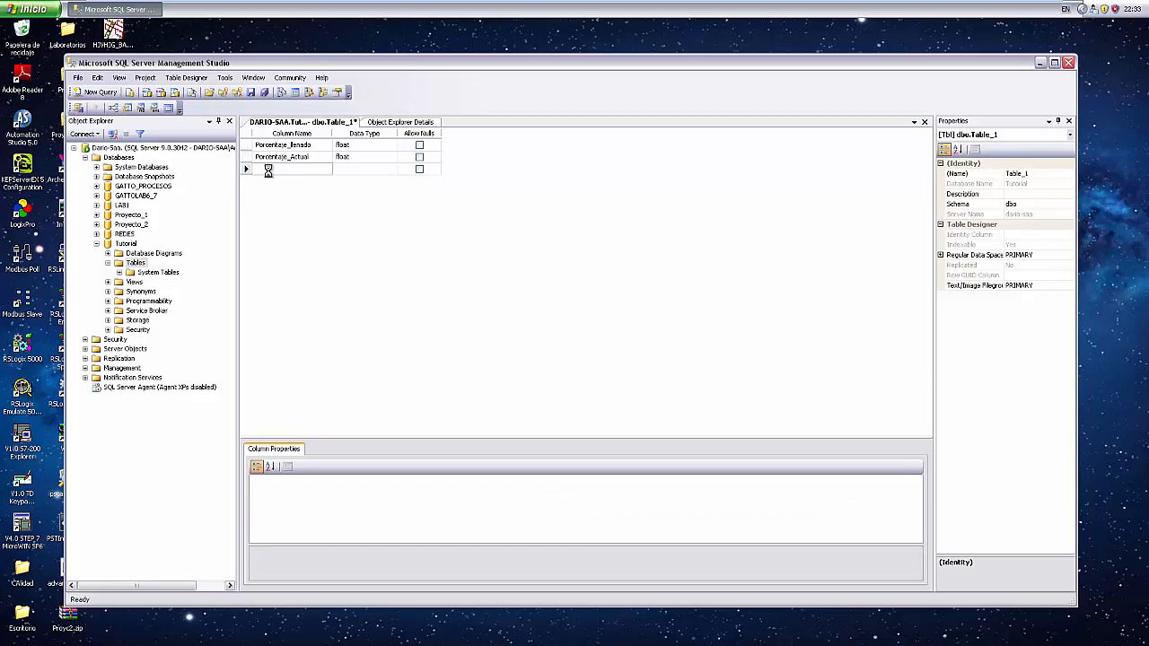
text(d)
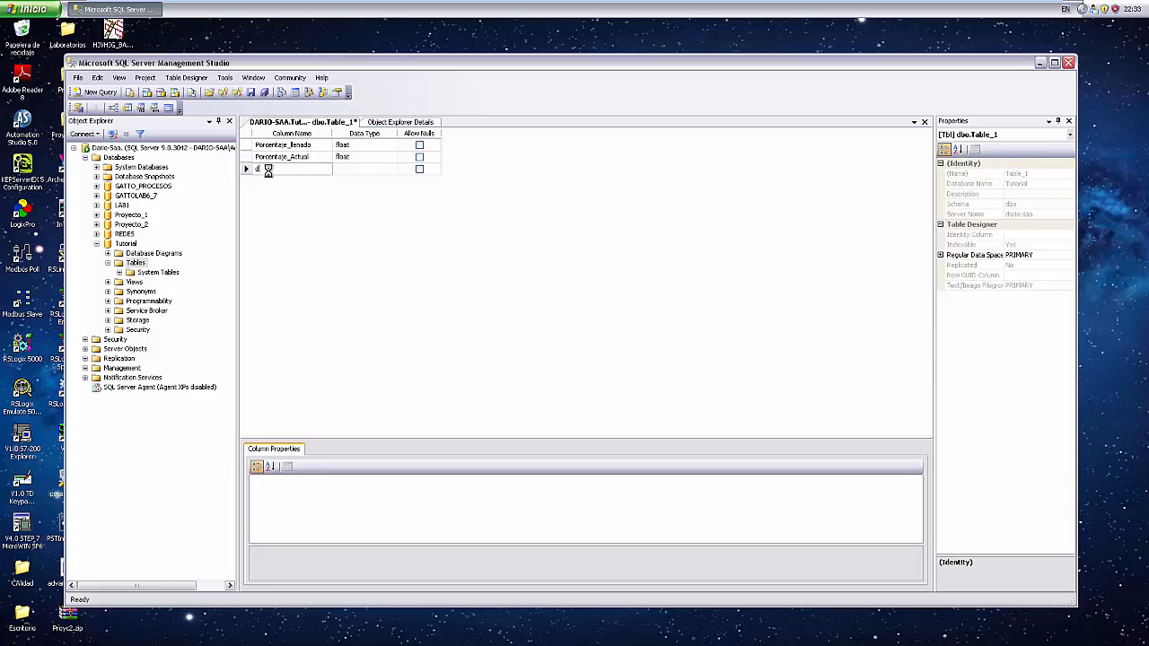
key(BackSpace)
text(indetificador)
key(Return)
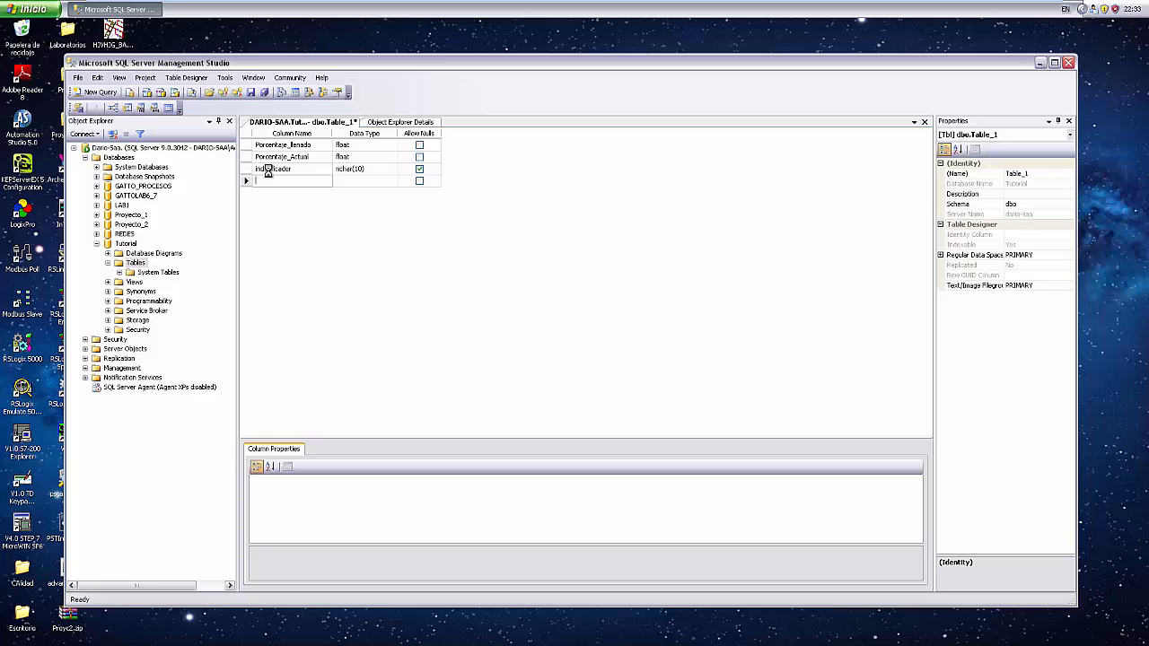
click(384, 165)
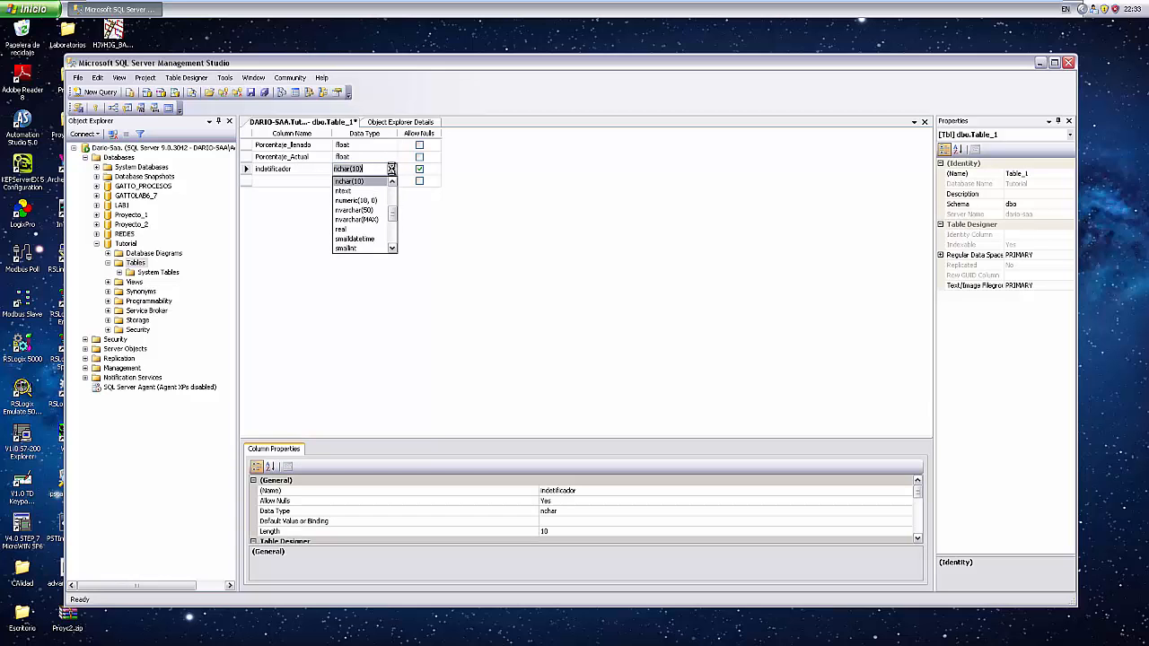
click(392, 168)
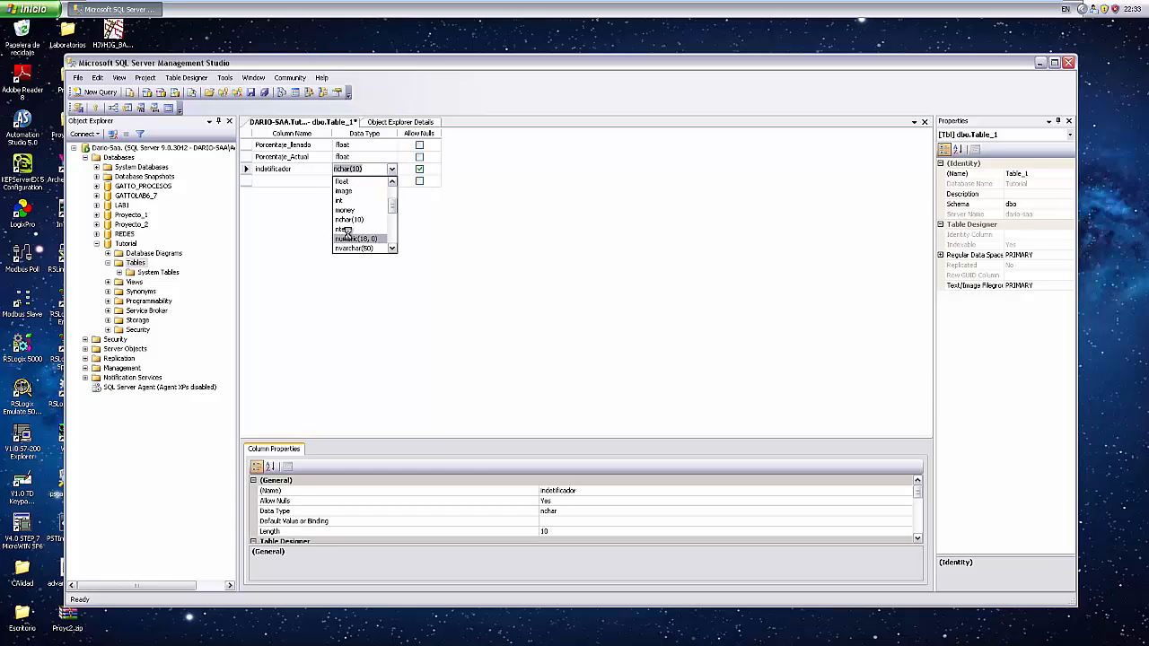
click(346, 210)
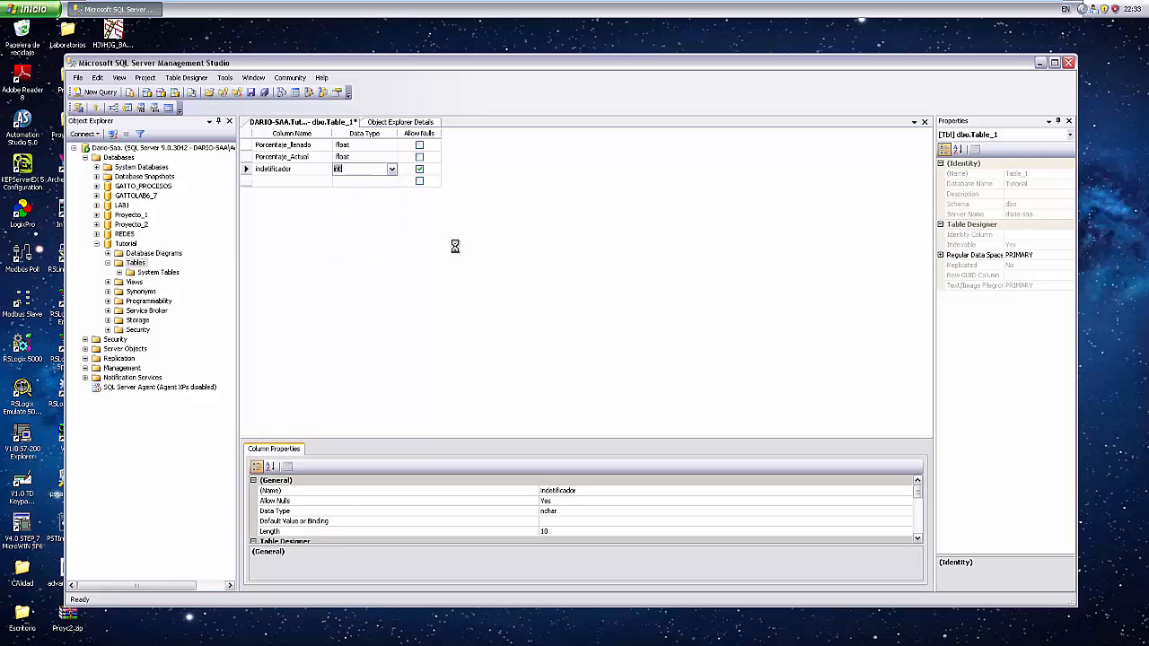
click(420, 169)
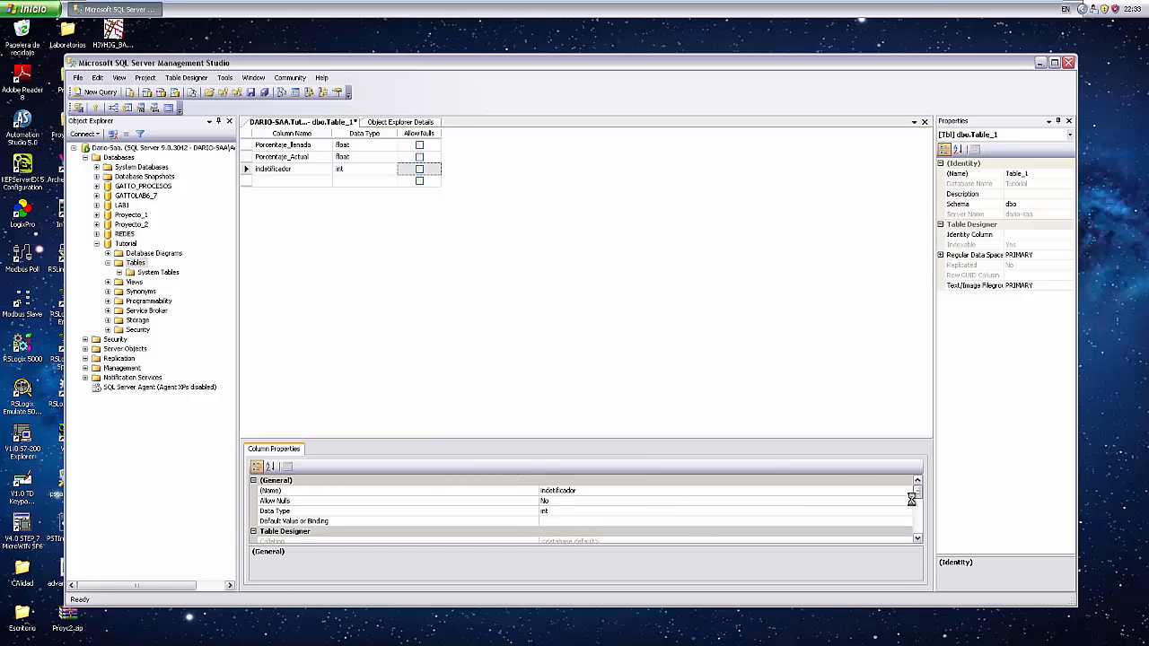
Make indetificador the table's identity column and rename that column to idetificador.
click(329, 157)
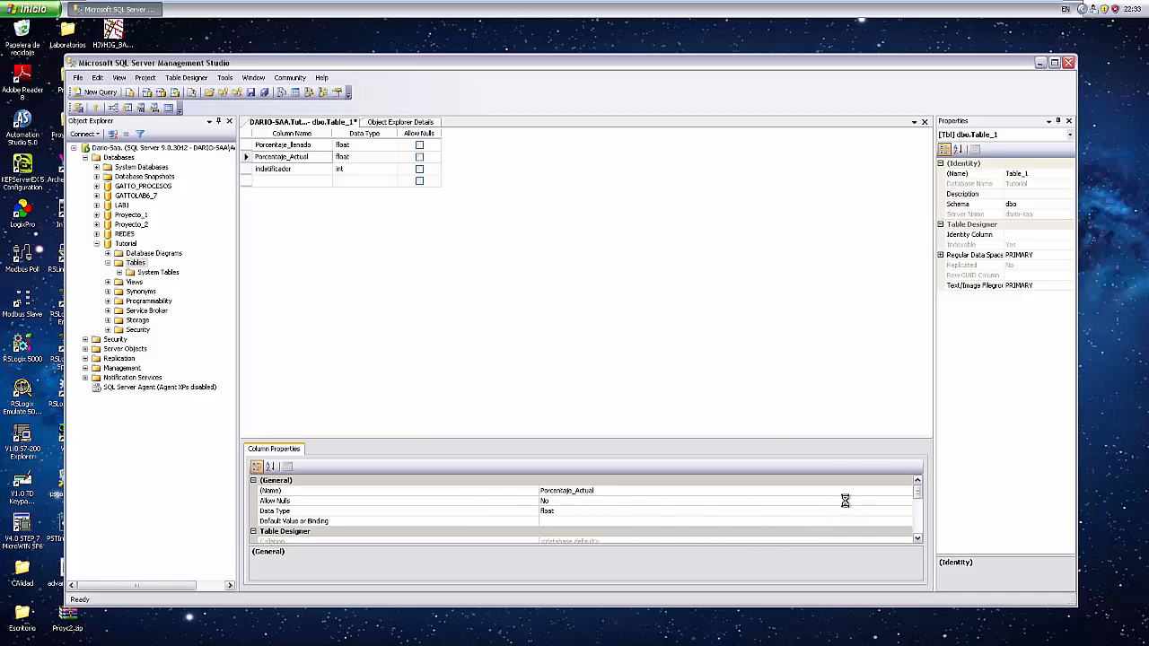
drag(918, 494, 898, 316)
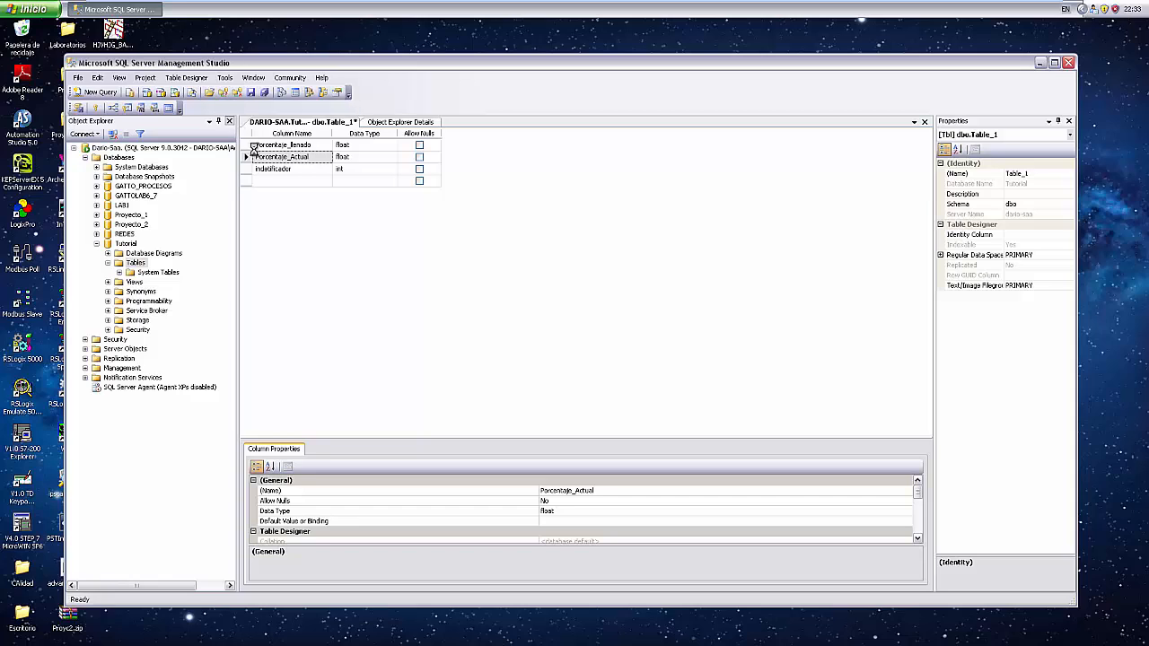
click(265, 169)
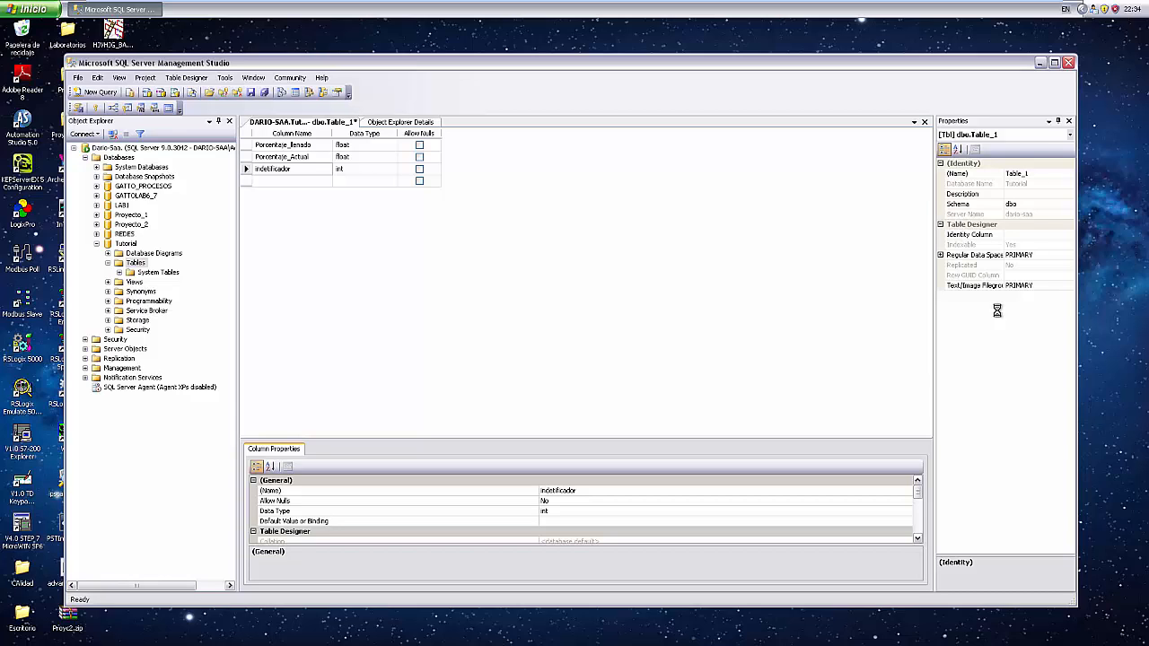
click(1041, 235)
click(1071, 235)
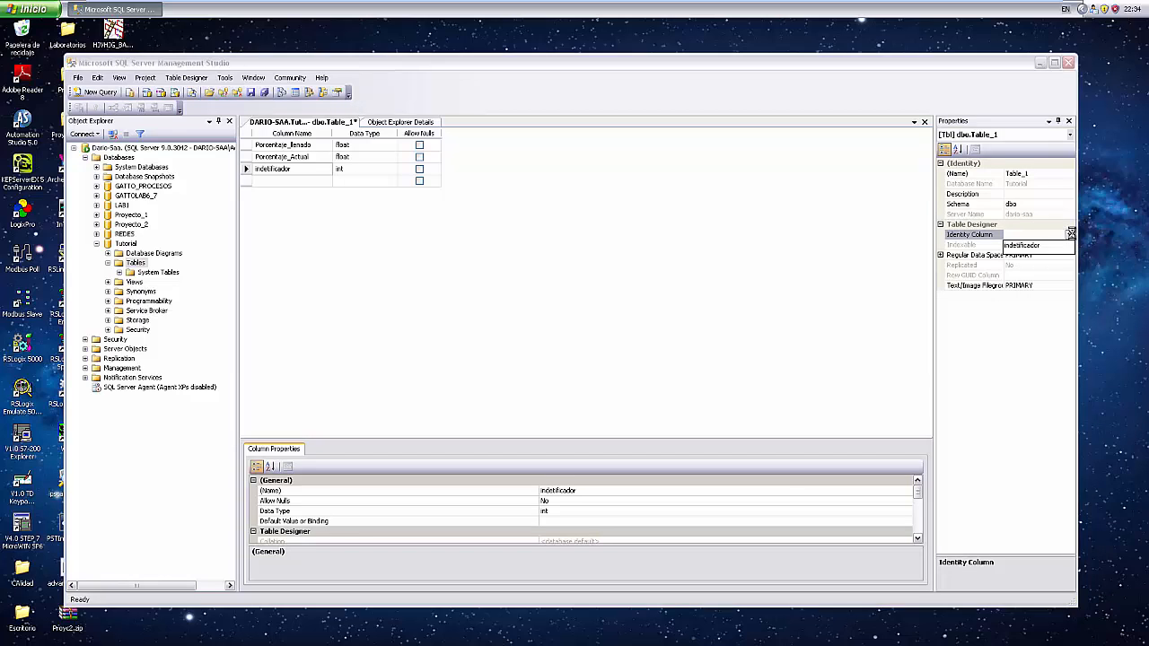
click(1042, 246)
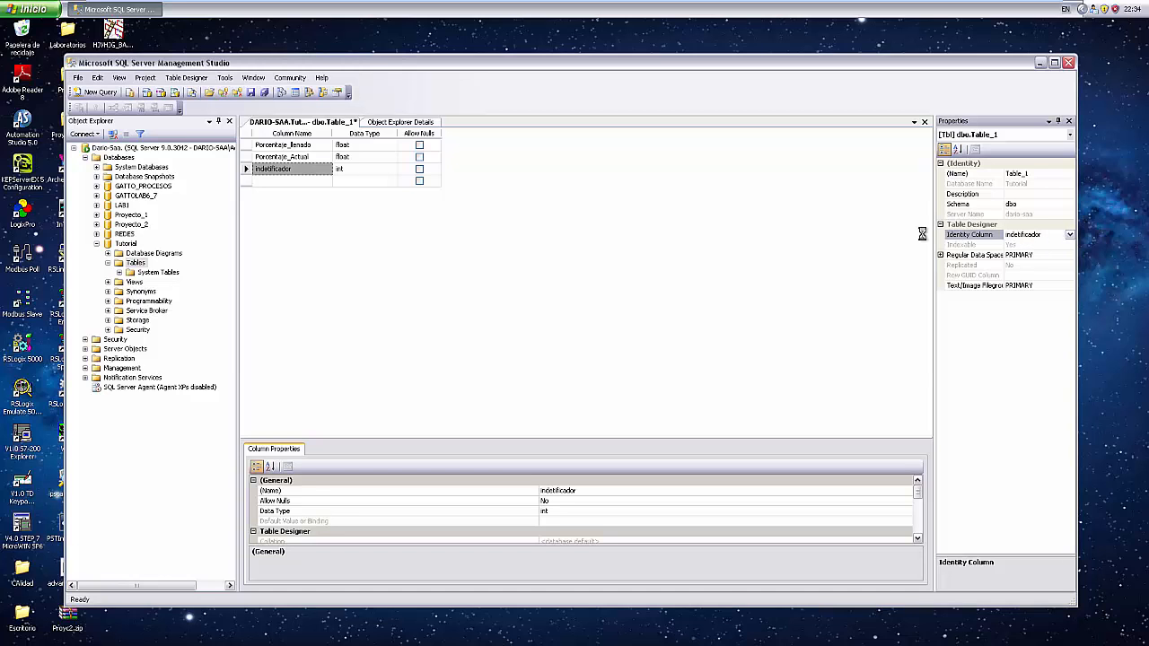
click(257, 173)
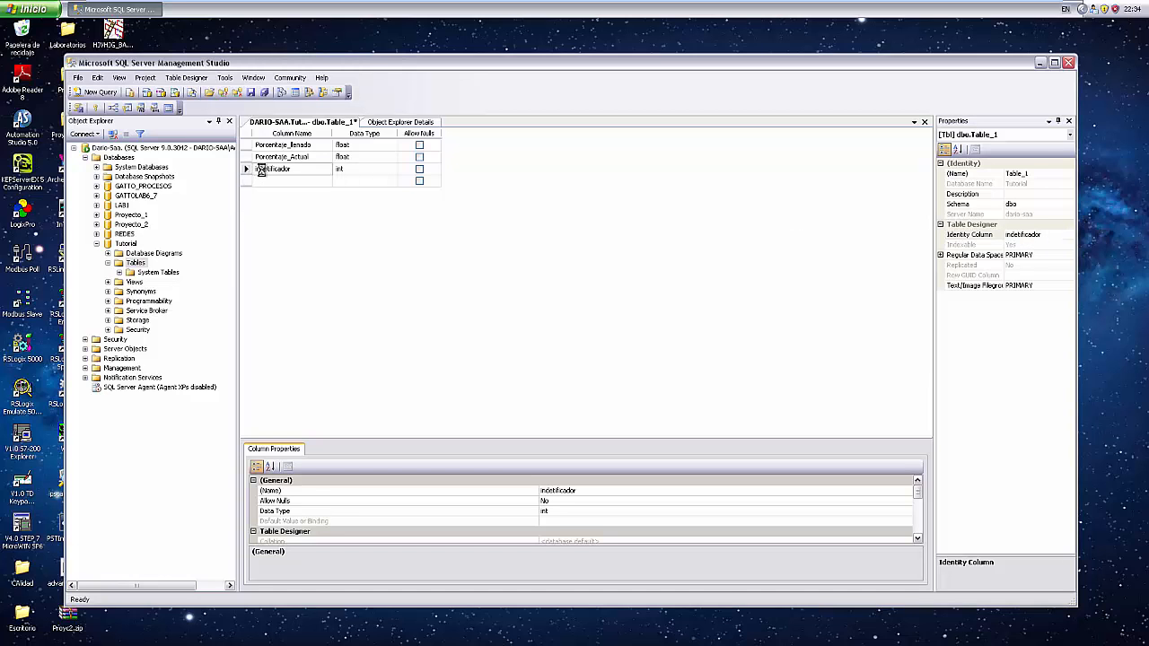
key(Delete)
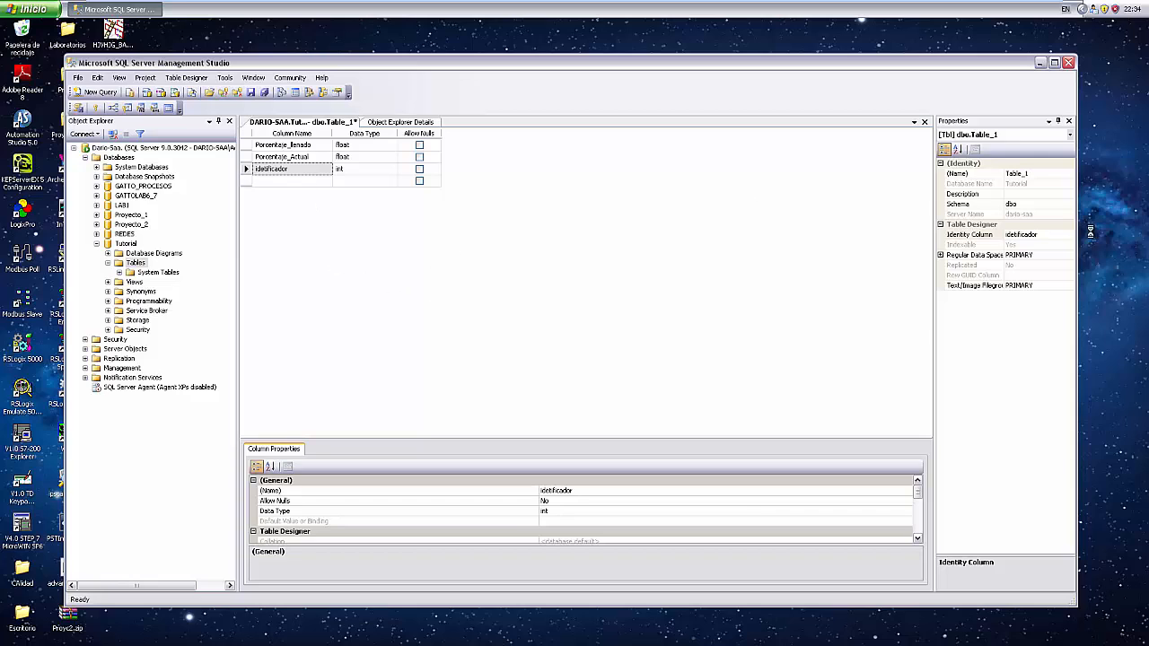
Examine the table's identity column setting and the identity specification of the idetificador column.
click(1032, 234)
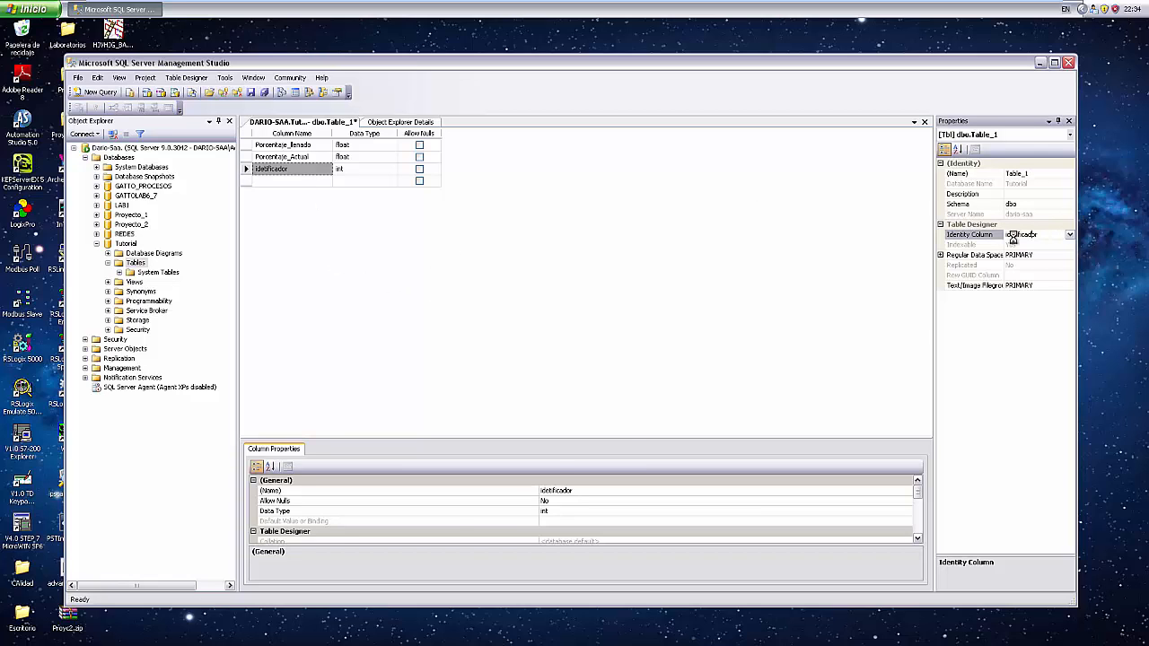
click(1016, 240)
click(305, 518)
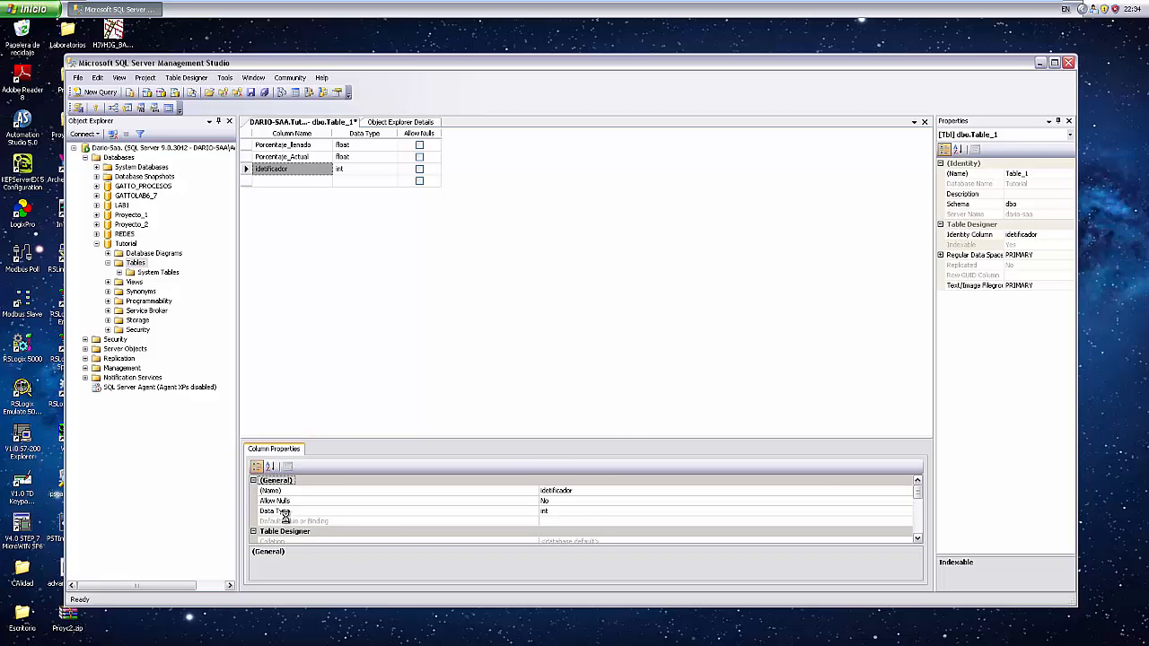
scroll(359, 512, down, 5)
click(386, 501)
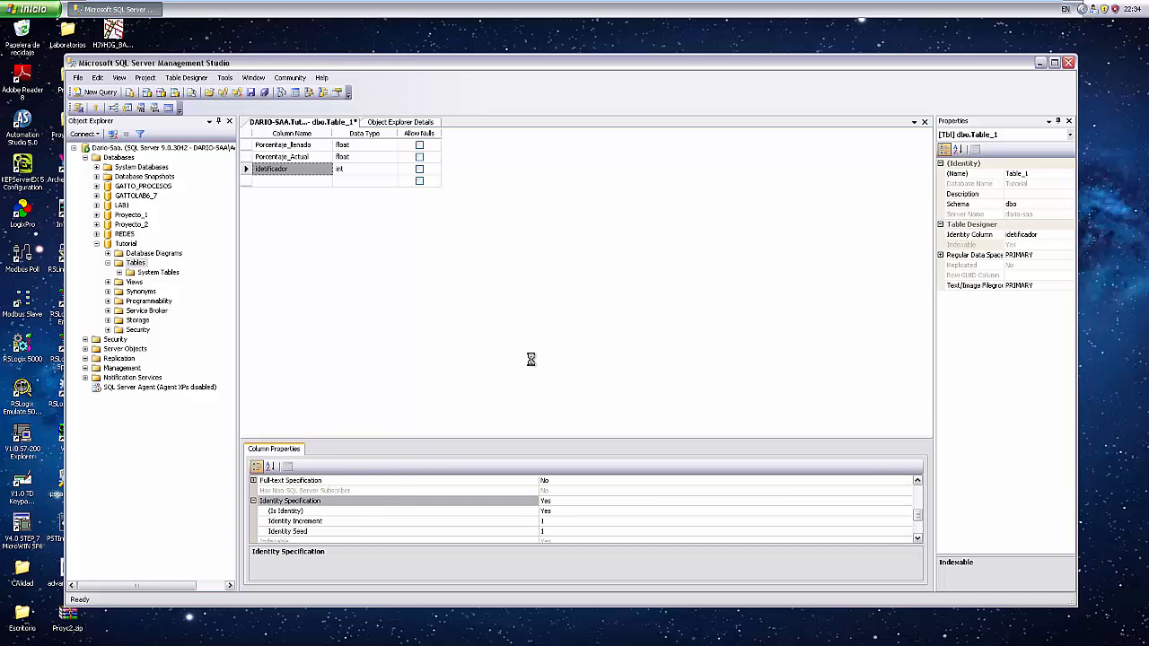
click(1069, 234)
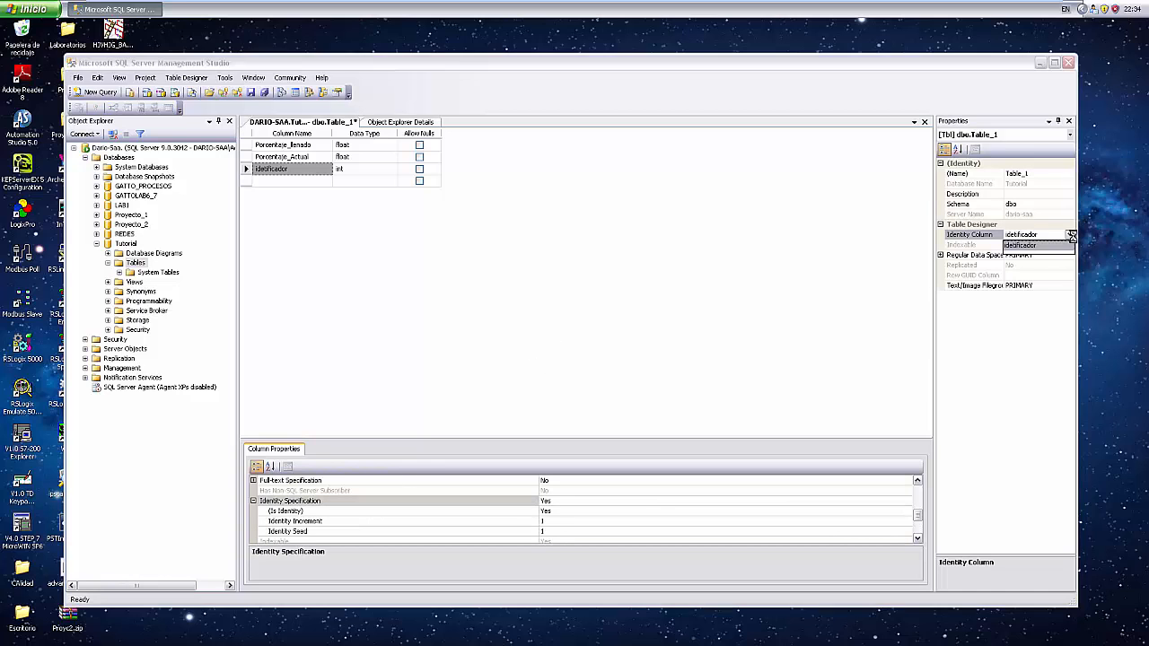
click(1046, 251)
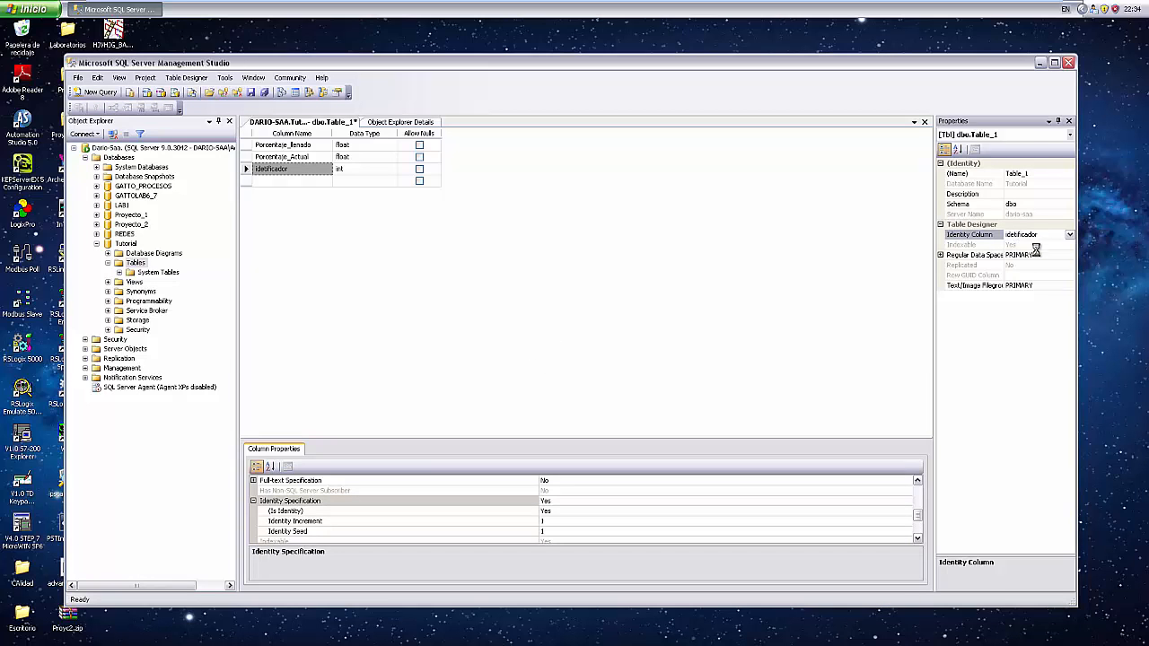
click(296, 511)
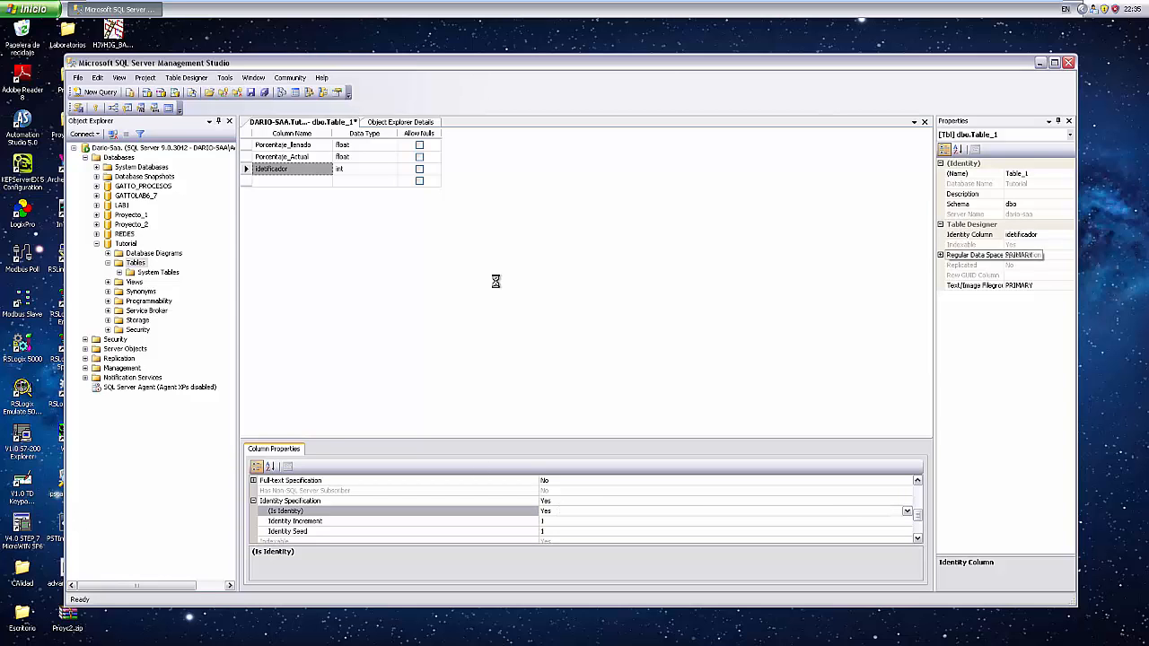
Save the new table under the name Registro_llenado.
click(252, 92)
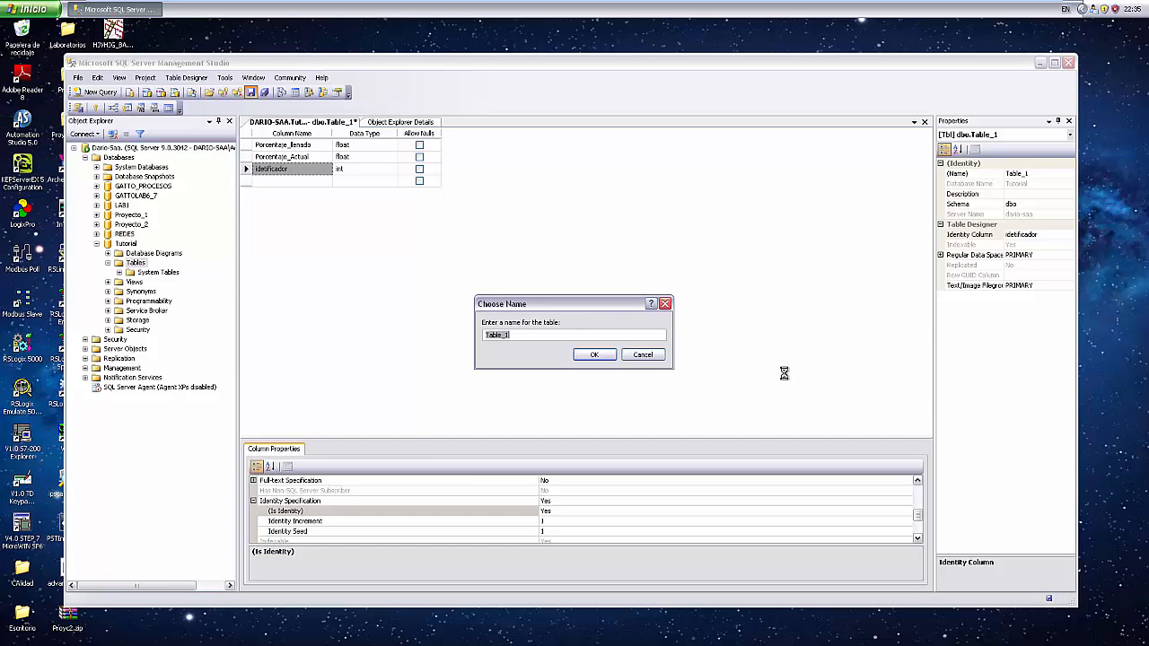
text(REgistr)
key(BackSpace)
key(BackSpace)
key(BackSpace)
key(BackSpace)
key(BackSpace)
key(BackSpace)
text(egistro_llenado)
key(Return)
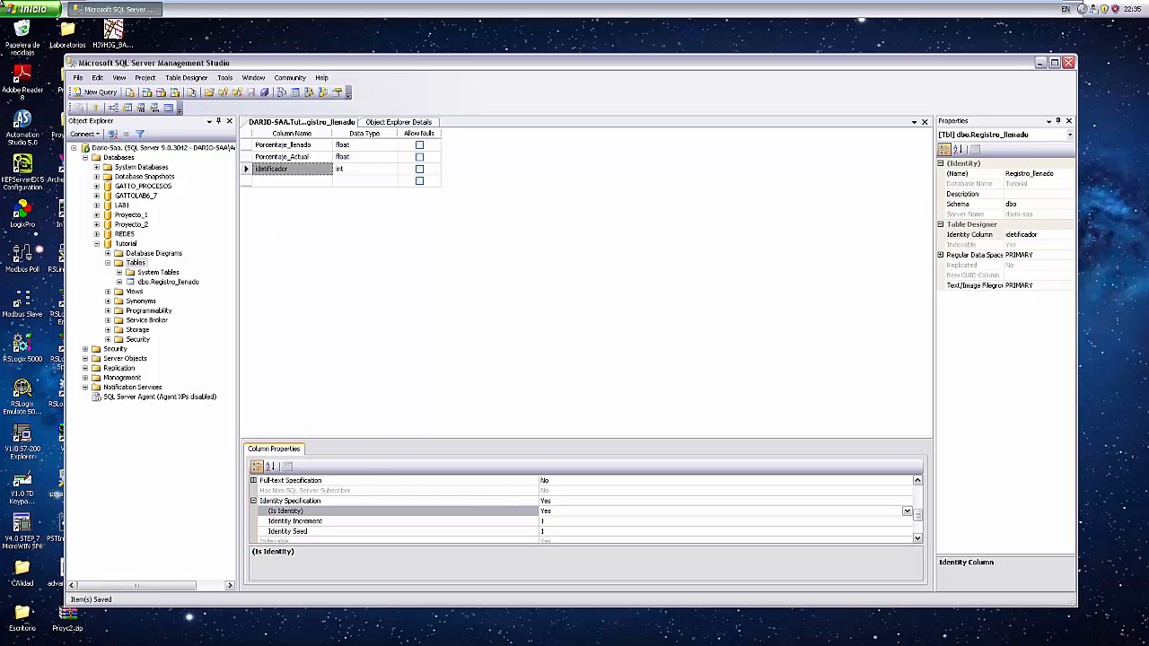
Open the Windows ODBC data source administrator from the administrative tools and show the system DSN list.
click(32, 9)
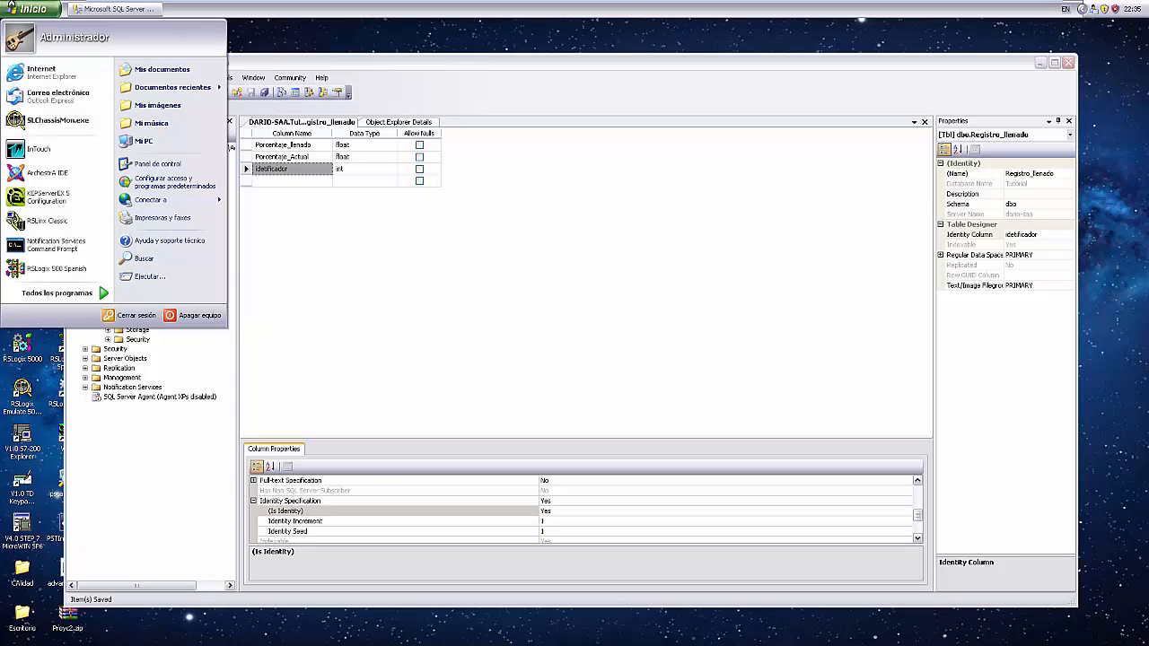
click(166, 164)
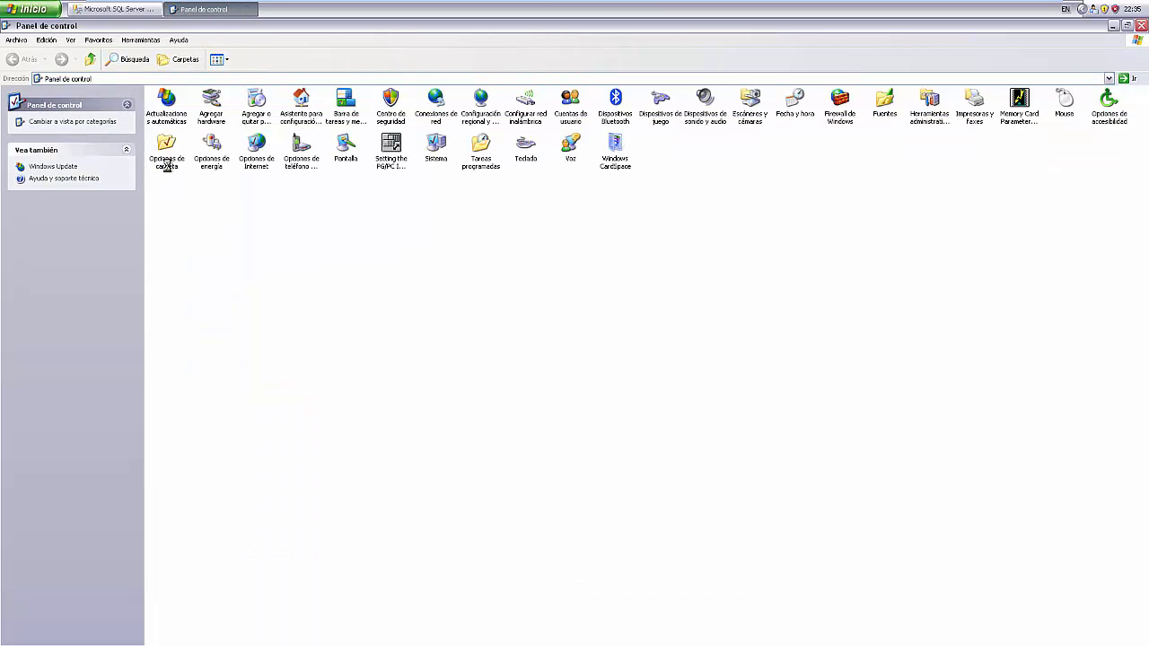
double_click(919, 104)
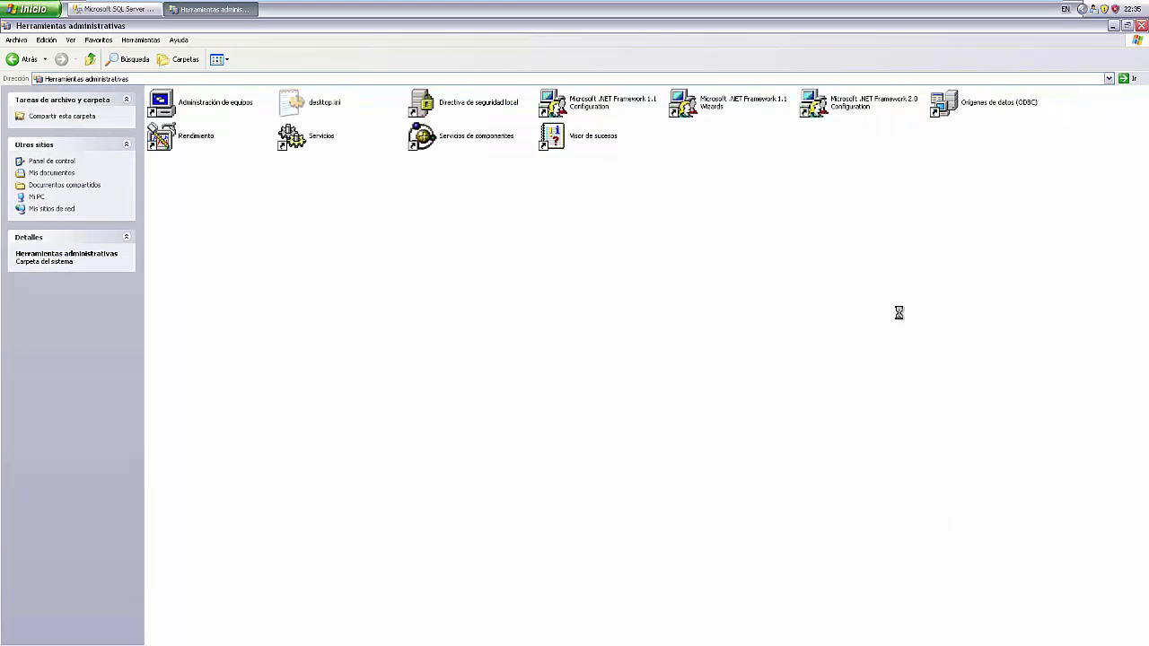
double_click(964, 104)
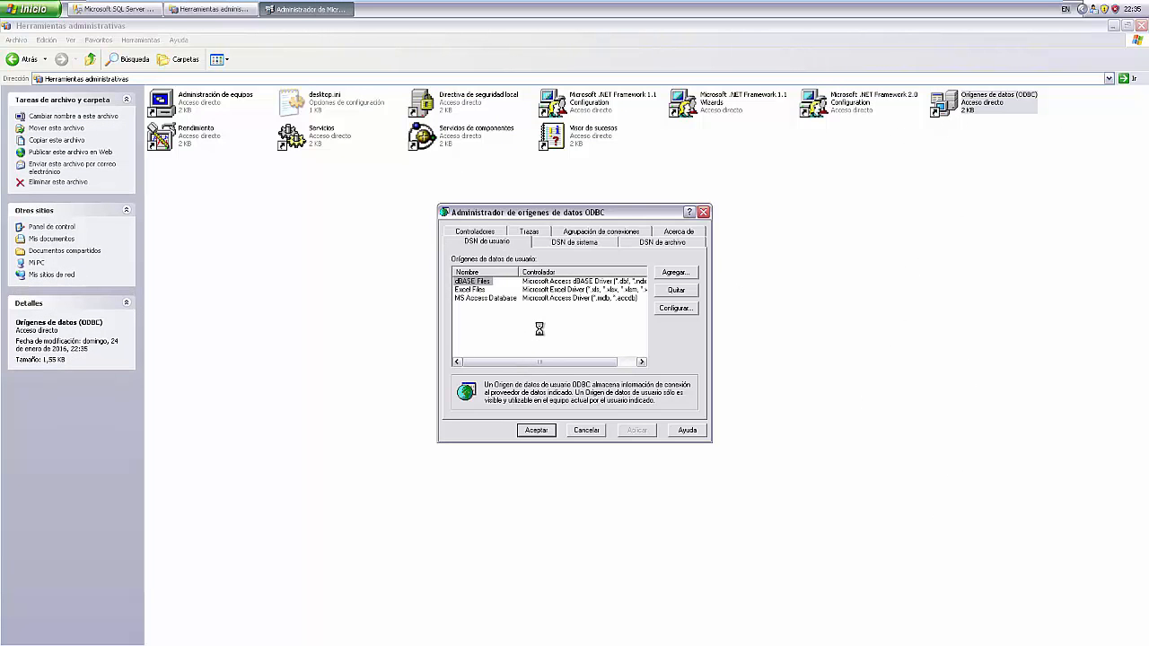
click(575, 242)
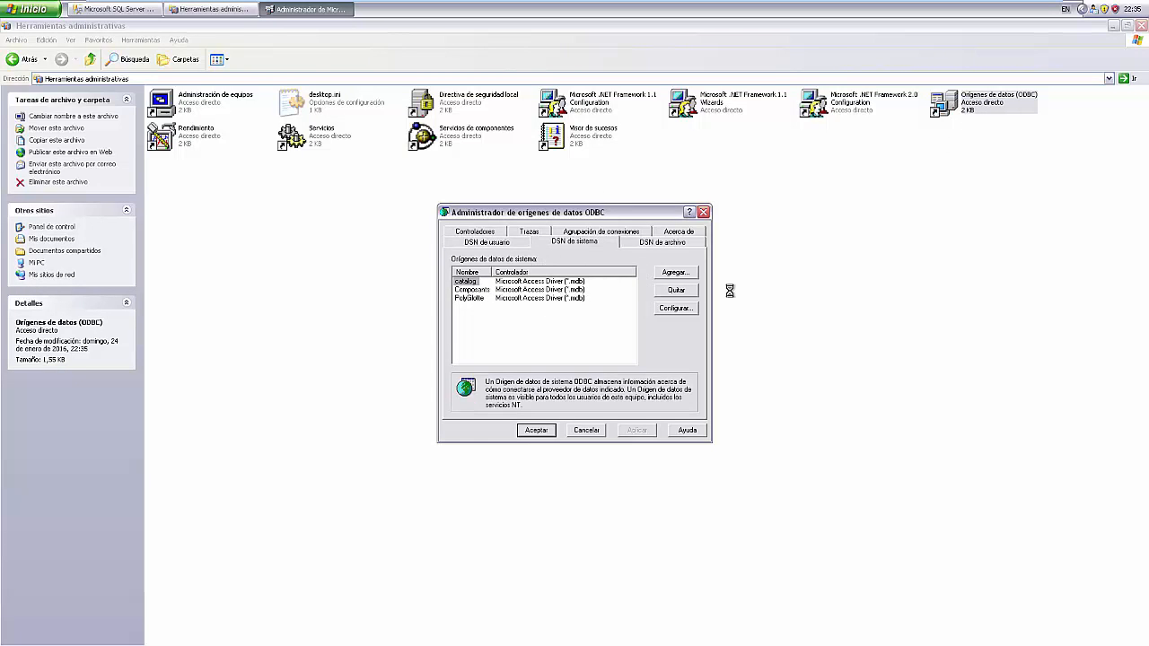
Start a new system data source that uses the SQL Server driver.
click(657, 275)
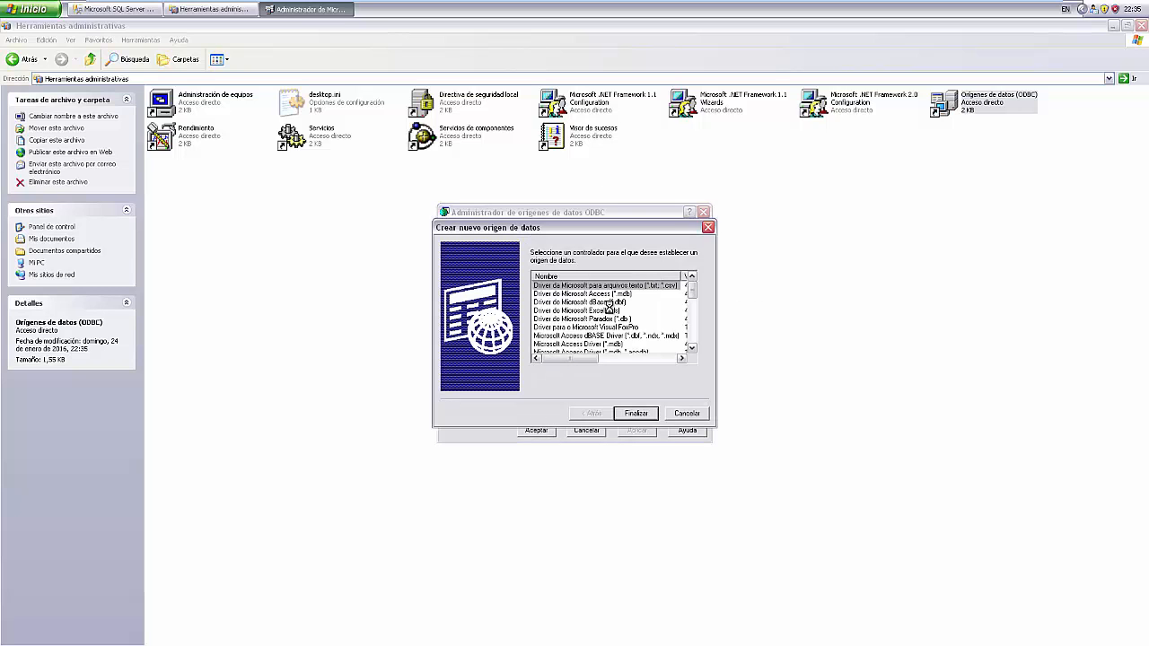
scroll(633, 314, down, 5)
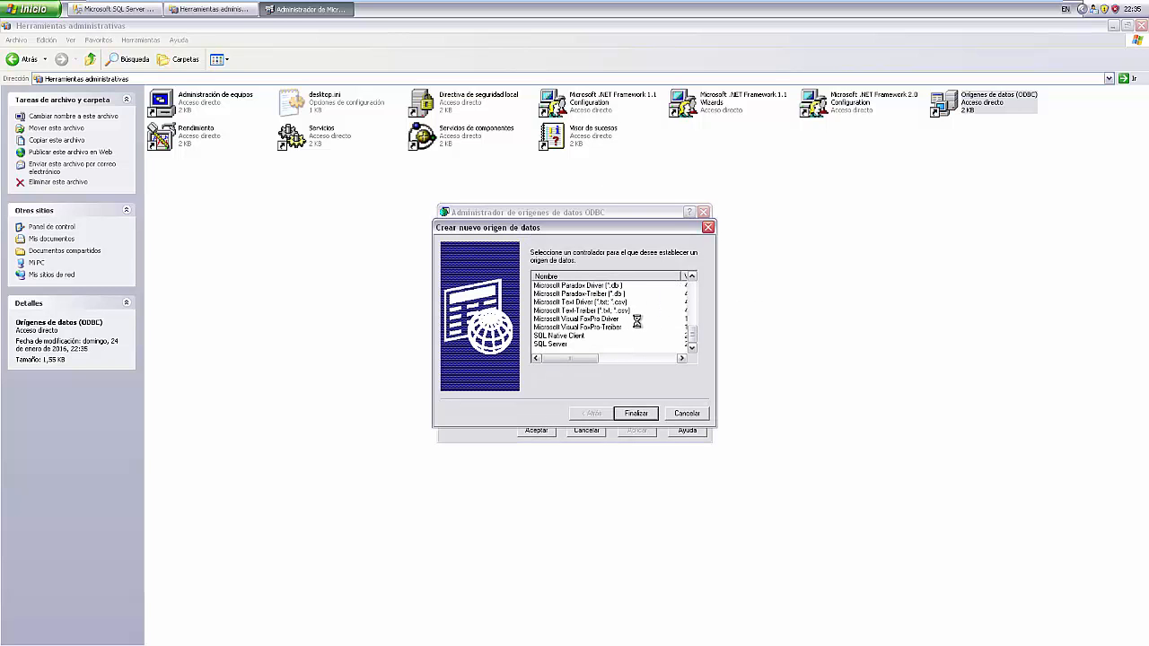
click(562, 345)
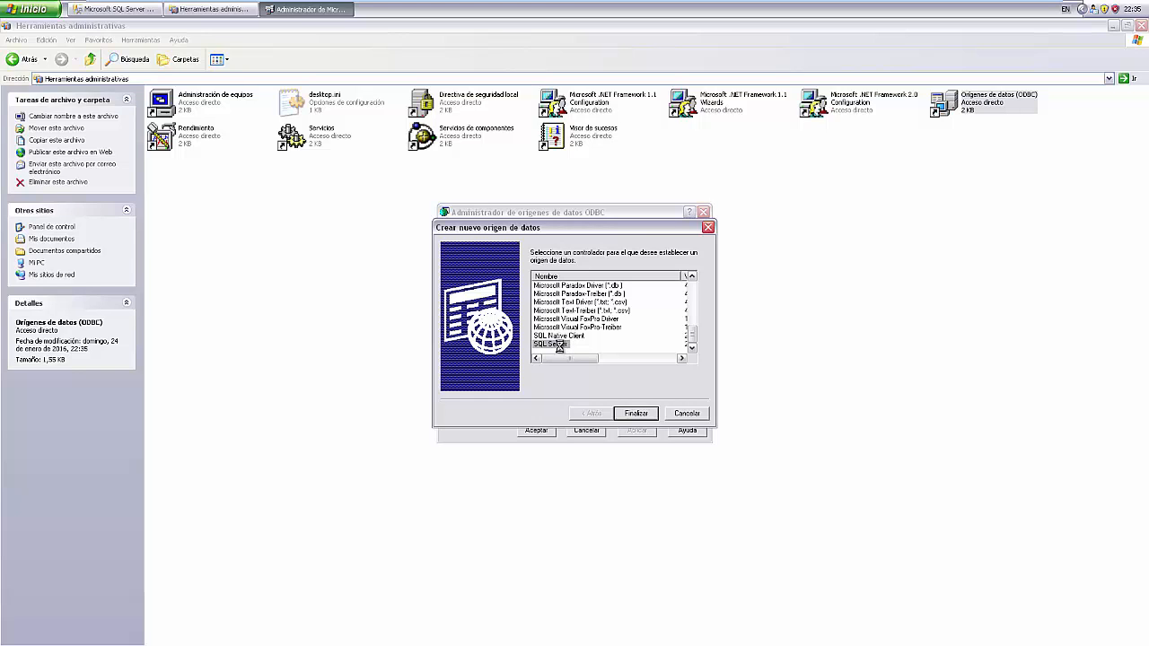
click(635, 414)
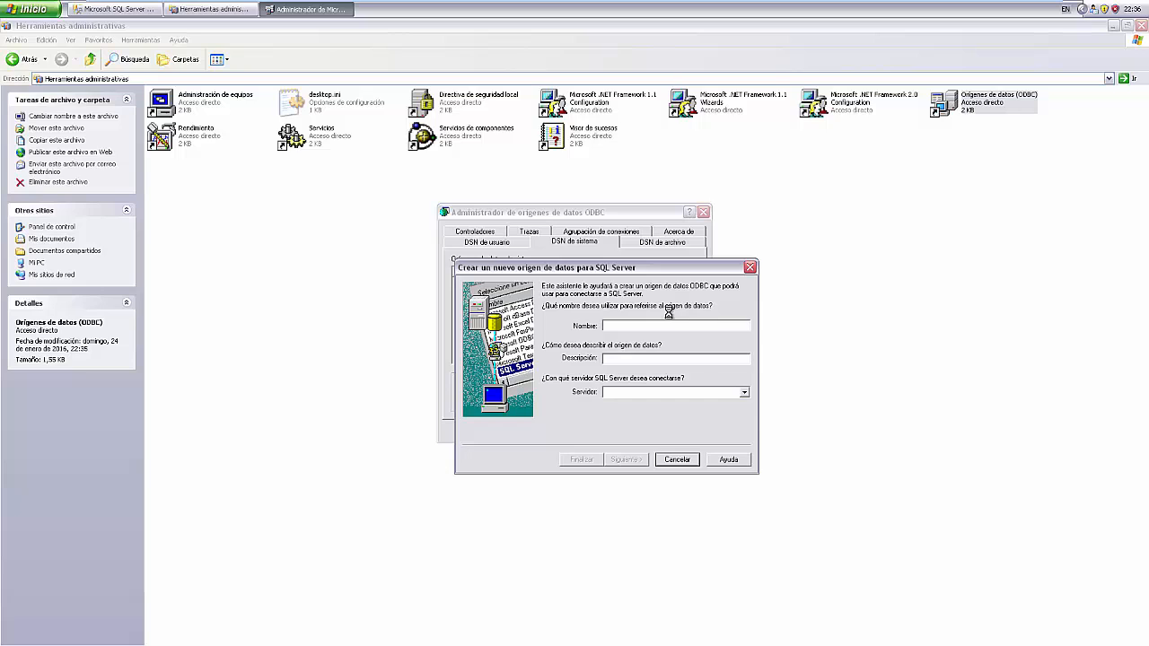
Name the data source Tutorial, describe it as "Almacenamiento de datos de lleanod" and choose this computer's named server instead of (local).
text(Tutorial)
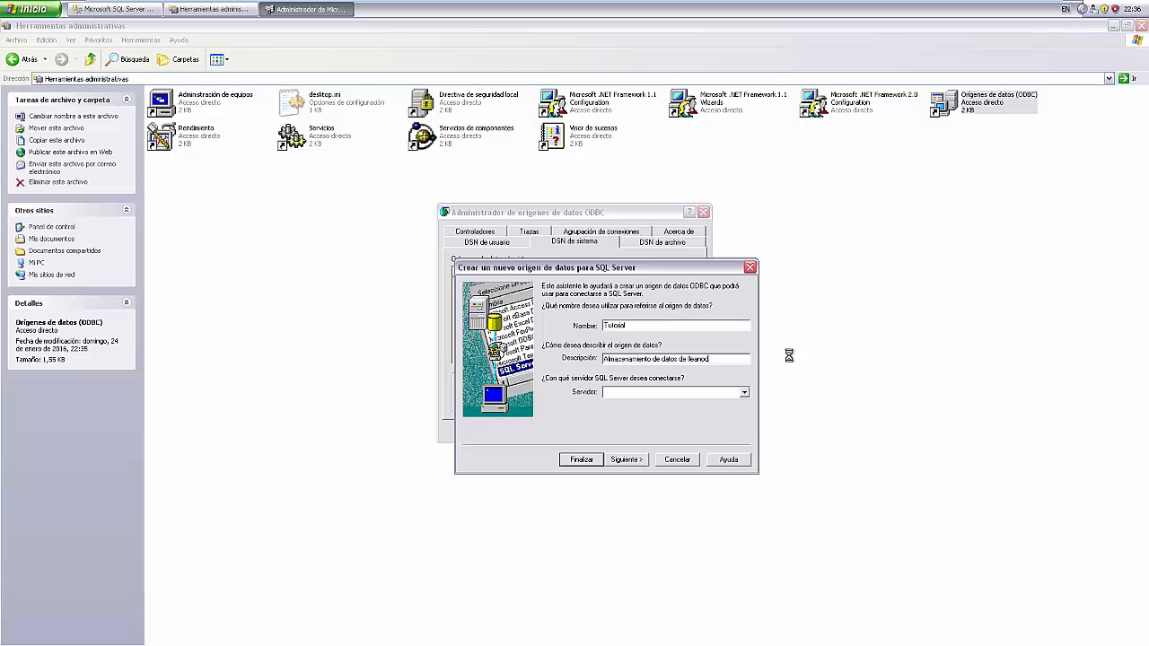
click(744, 392)
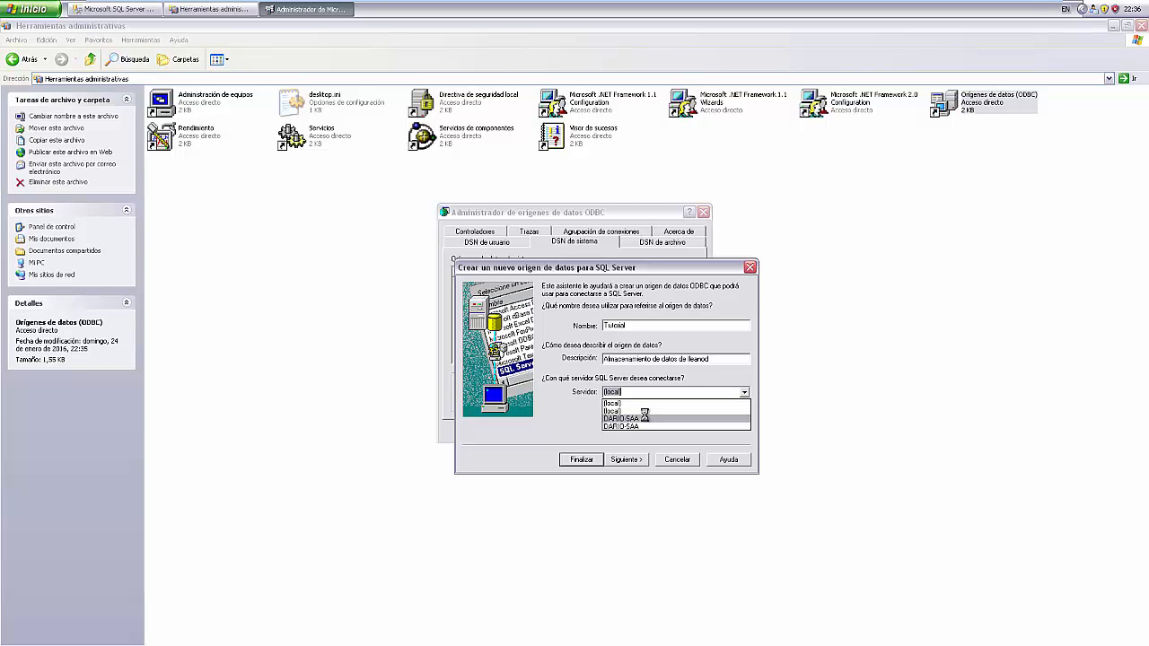
click(644, 417)
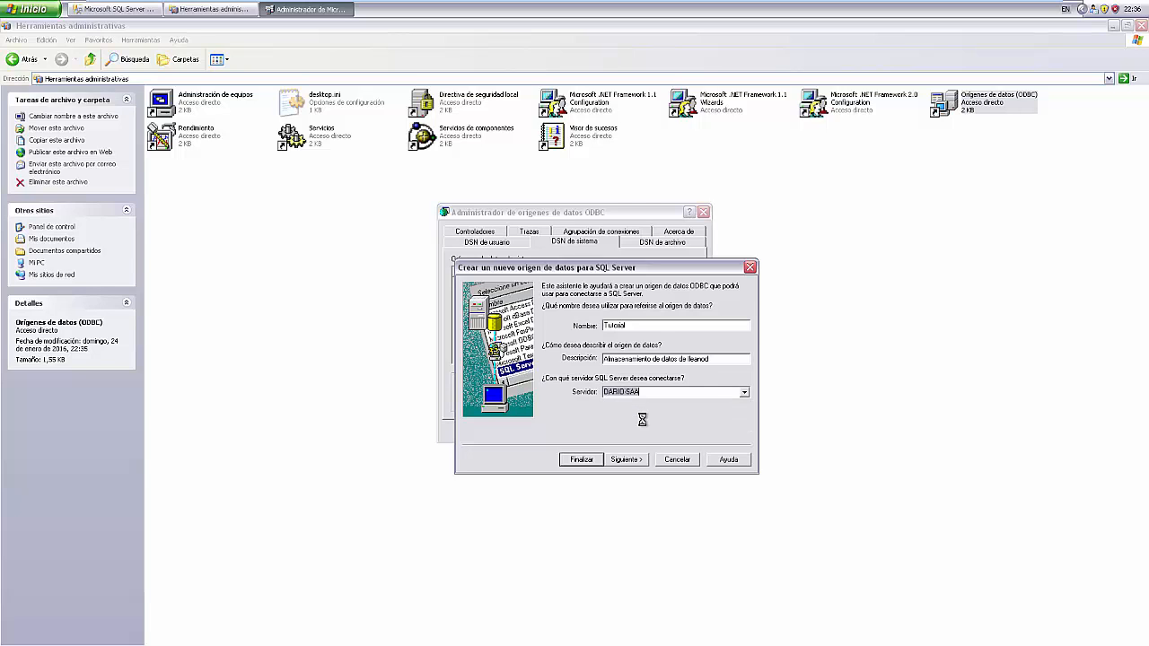
click(744, 392)
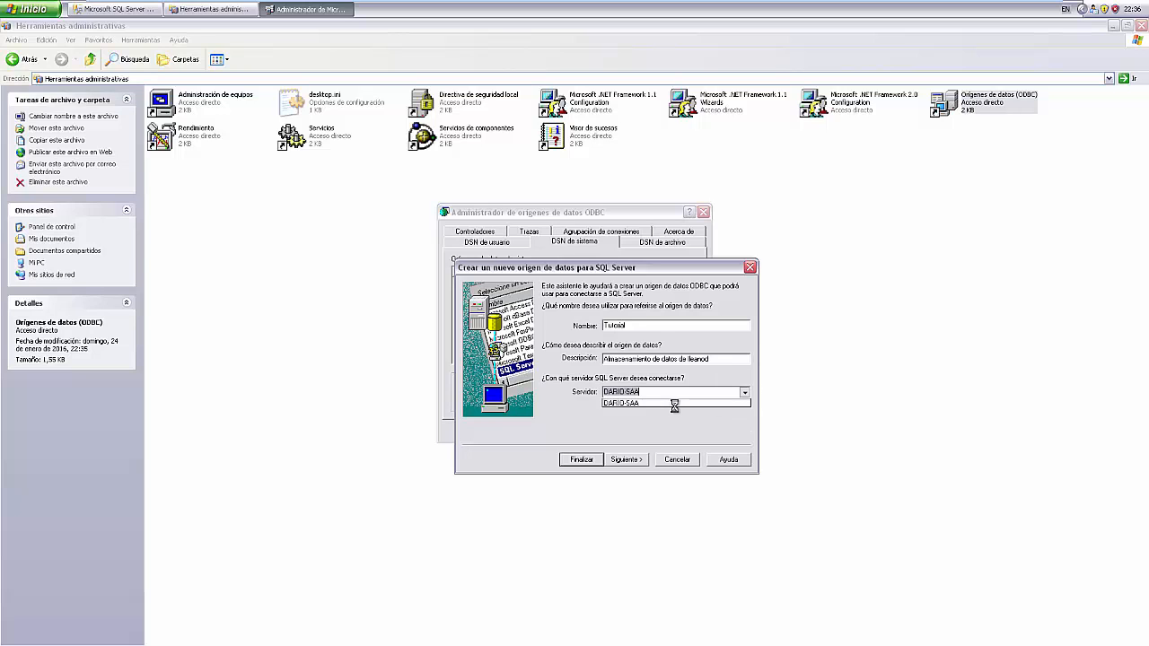
click(652, 417)
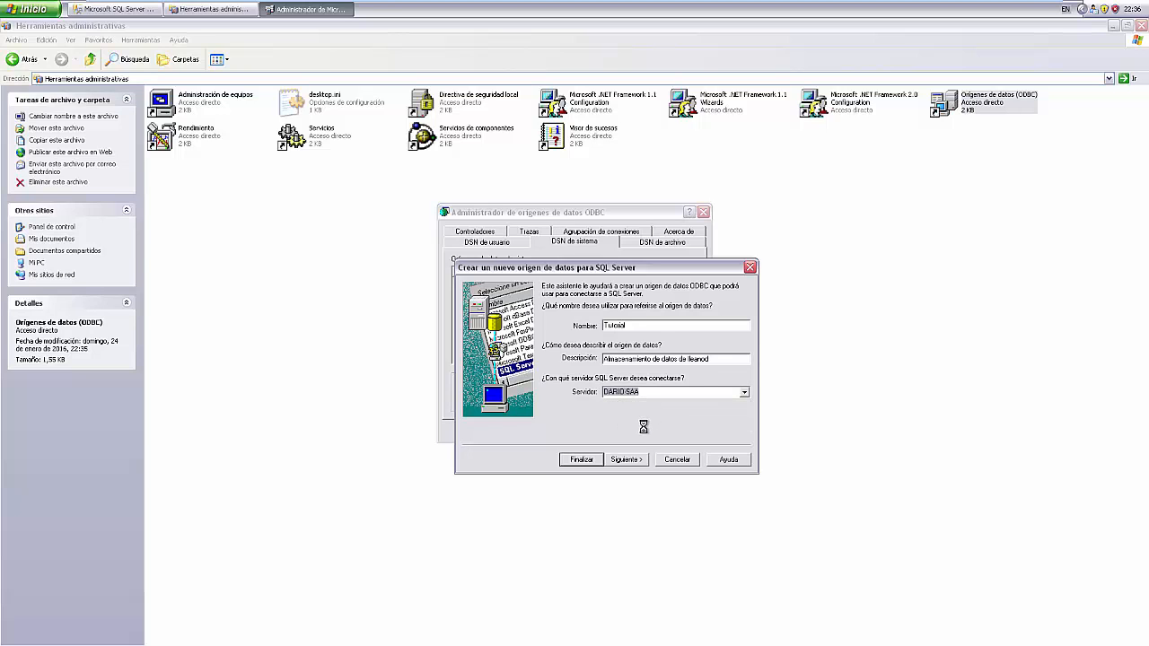
Complete the data source wizard with Windows NT authentication and the default database and language options.
click(626, 460)
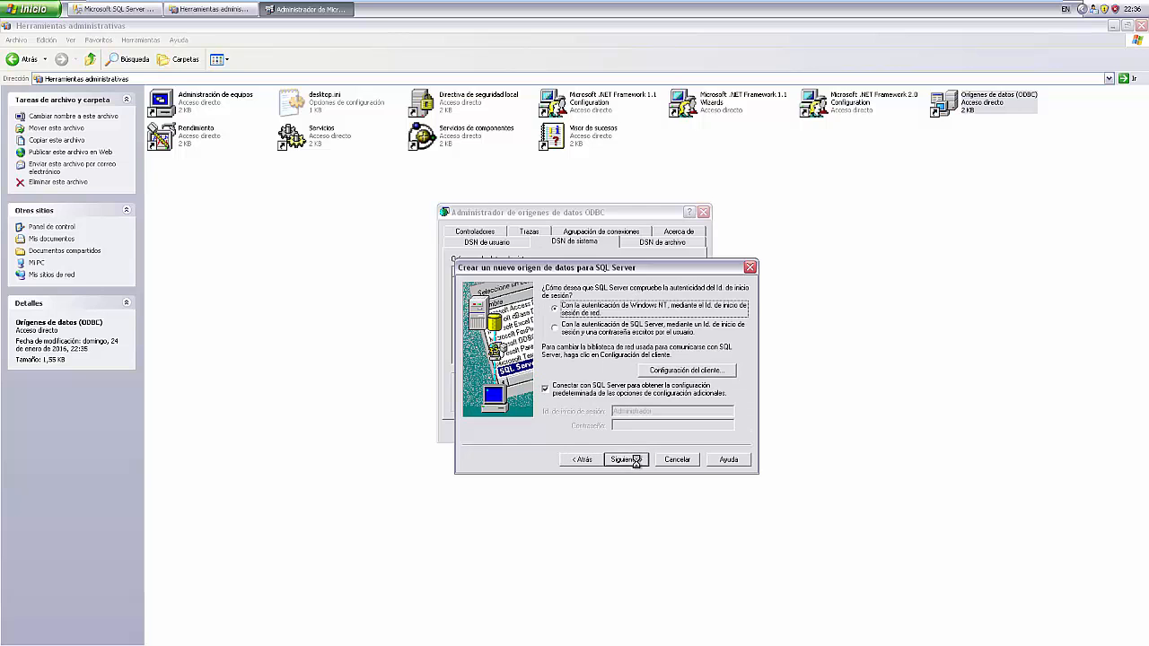
click(636, 460)
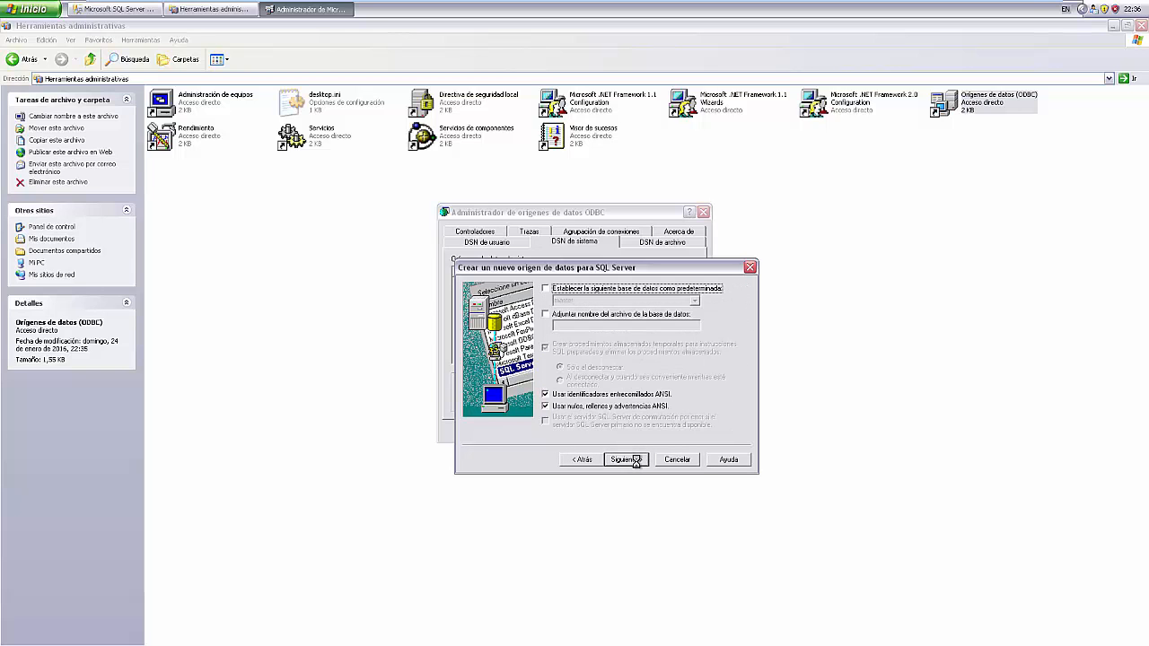
click(636, 460)
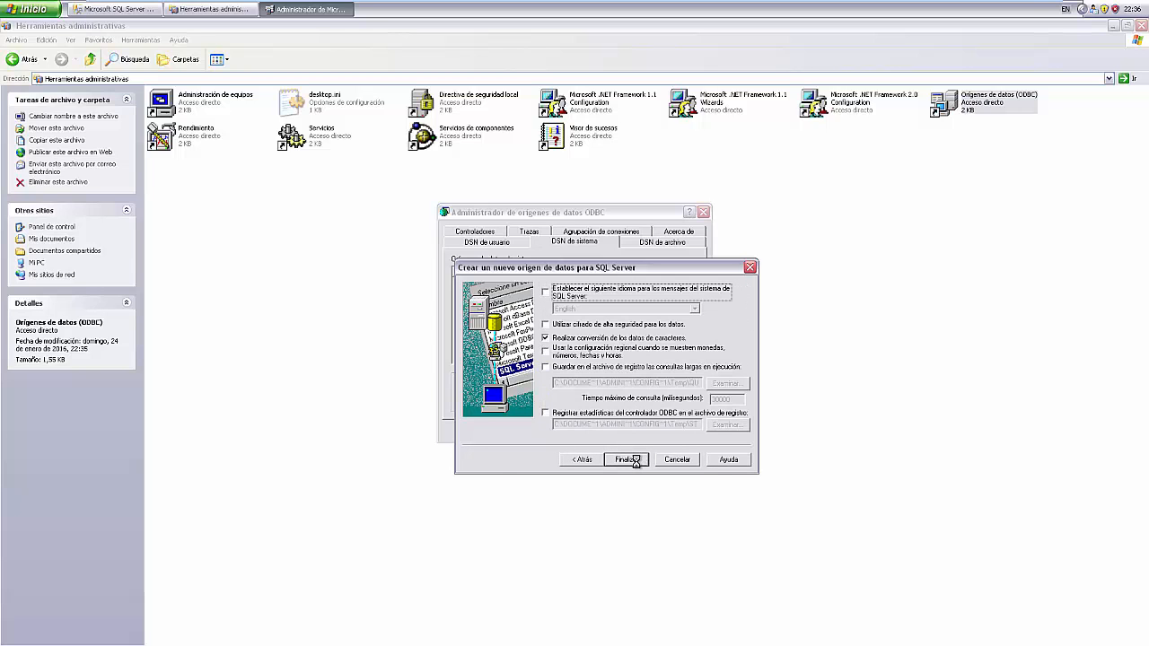
click(633, 459)
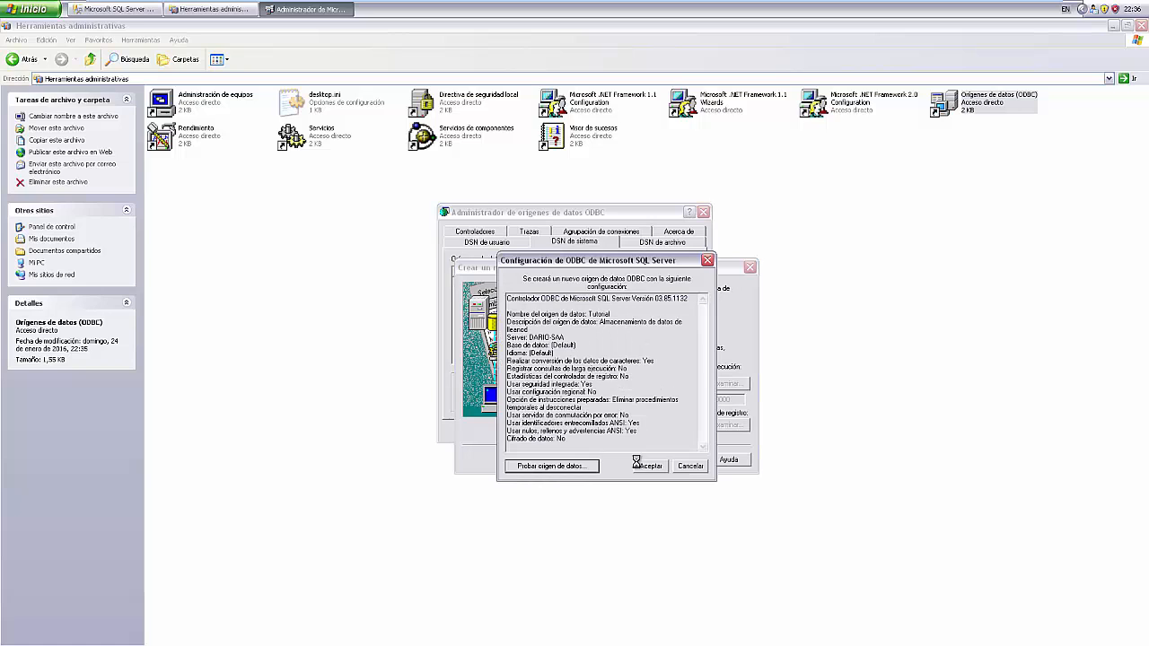
Test the Tutorial data source's connection, accept its creation and widen the name column in the system DSN list.
click(572, 466)
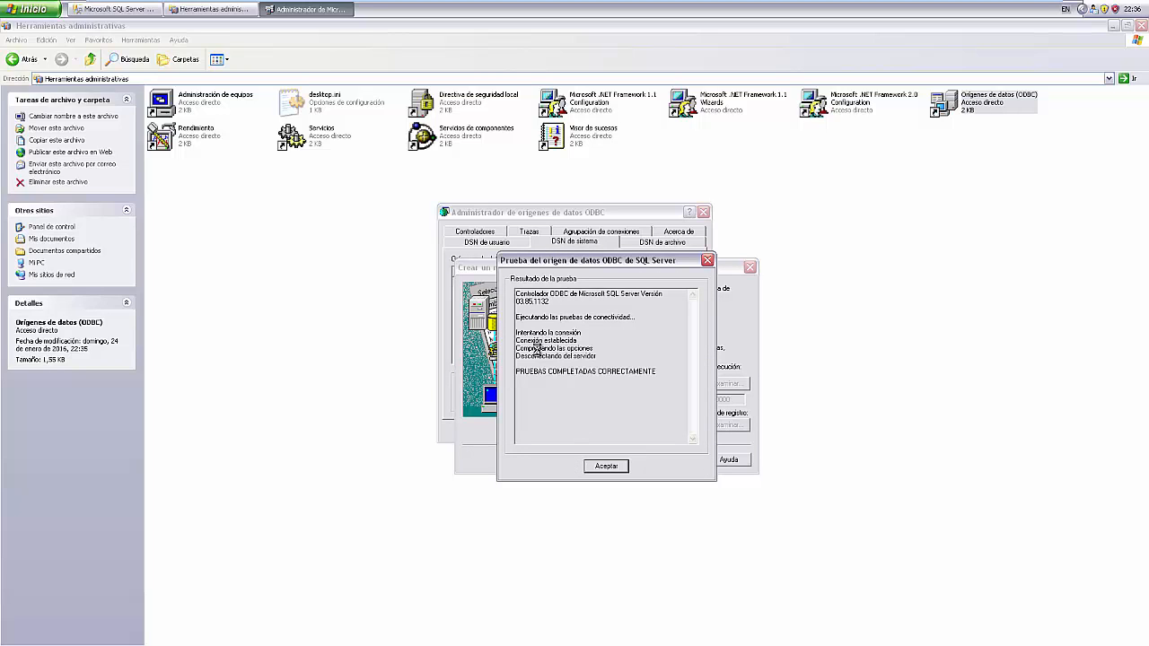
drag(517, 371, 669, 369)
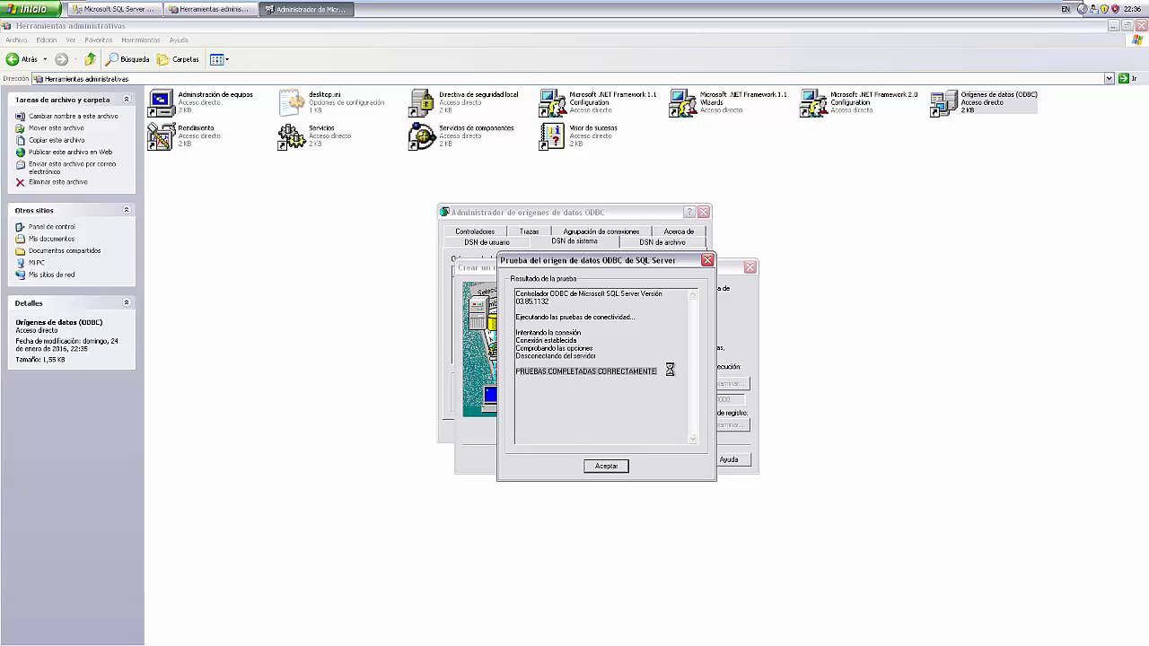
click(606, 465)
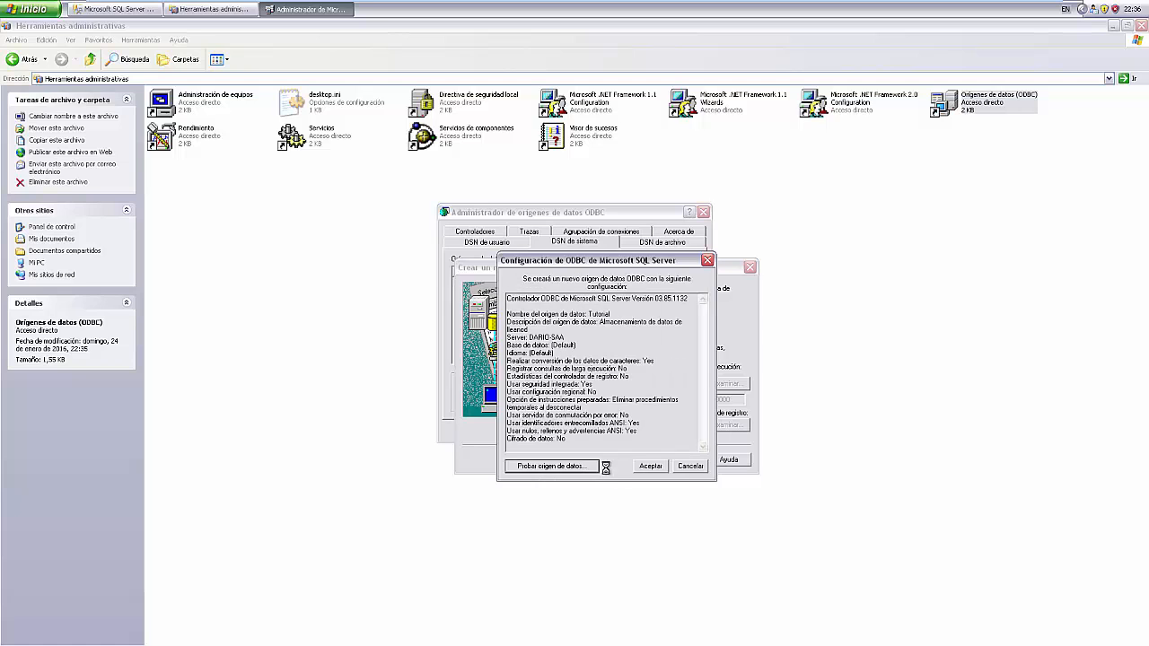
click(661, 466)
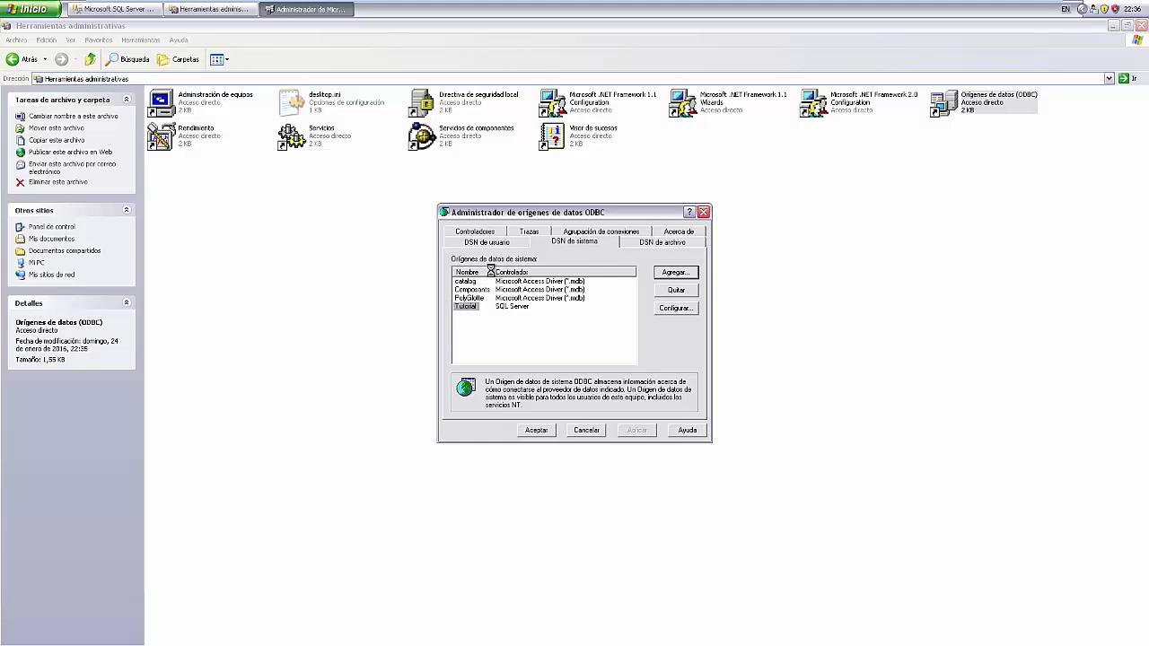
drag(491, 271, 508, 270)
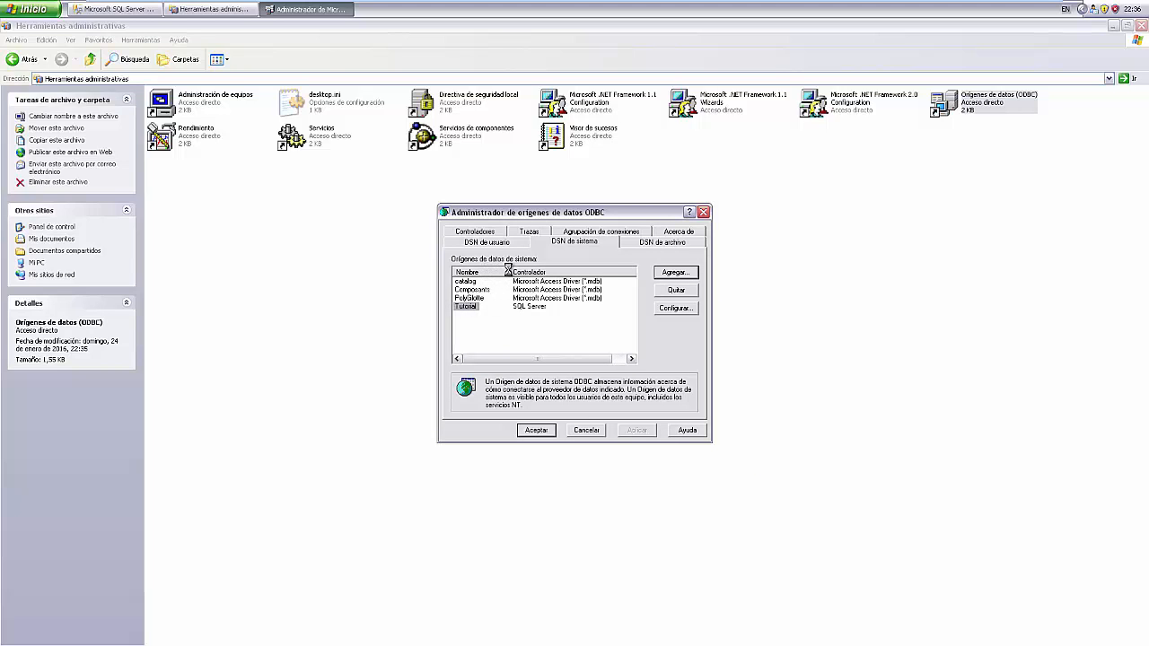